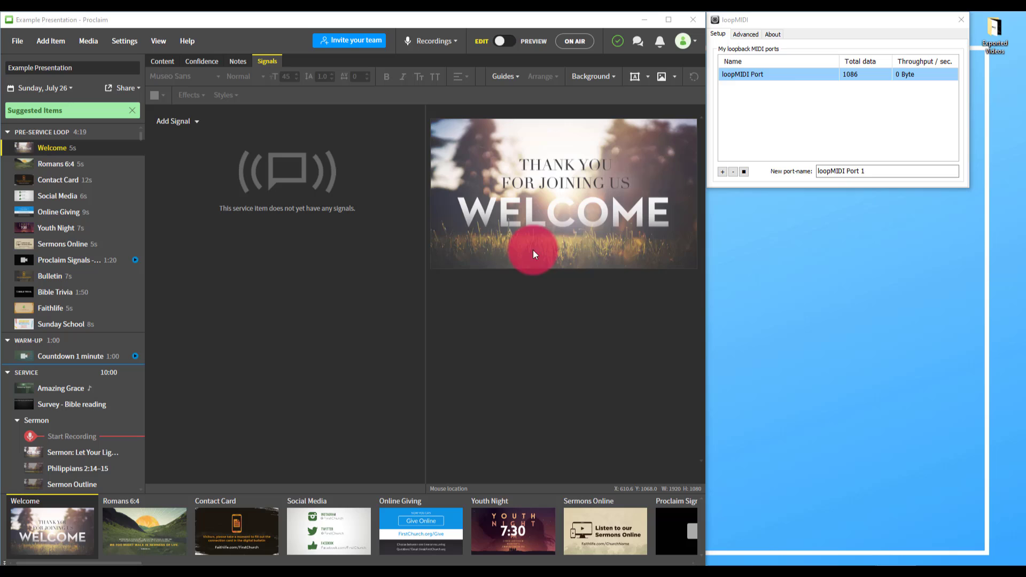
# Select the Welcome service item and open Proclaim's Lighting settings from Add Signal.
pyautogui.click(782, 105)
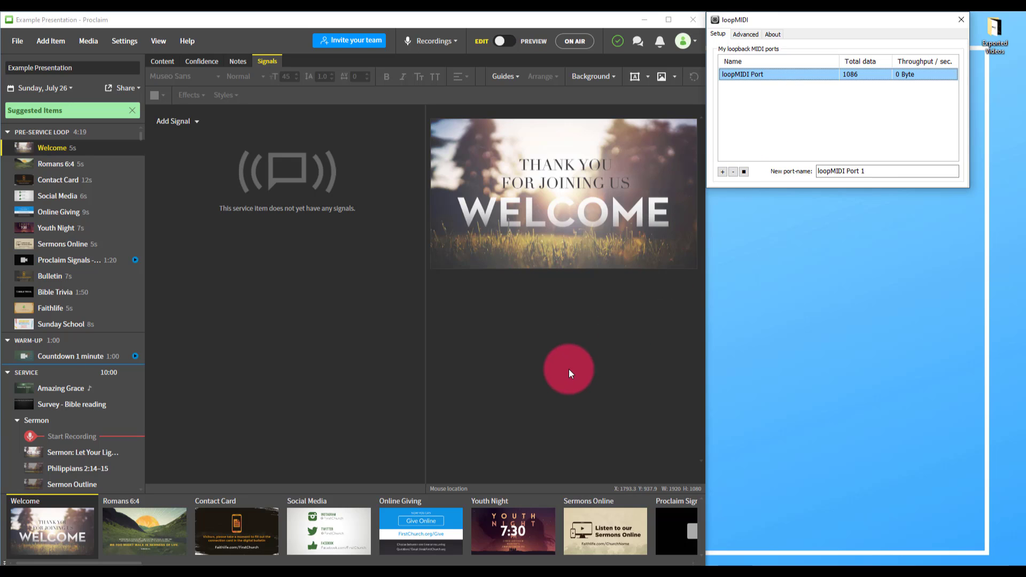
pyautogui.click(568, 360)
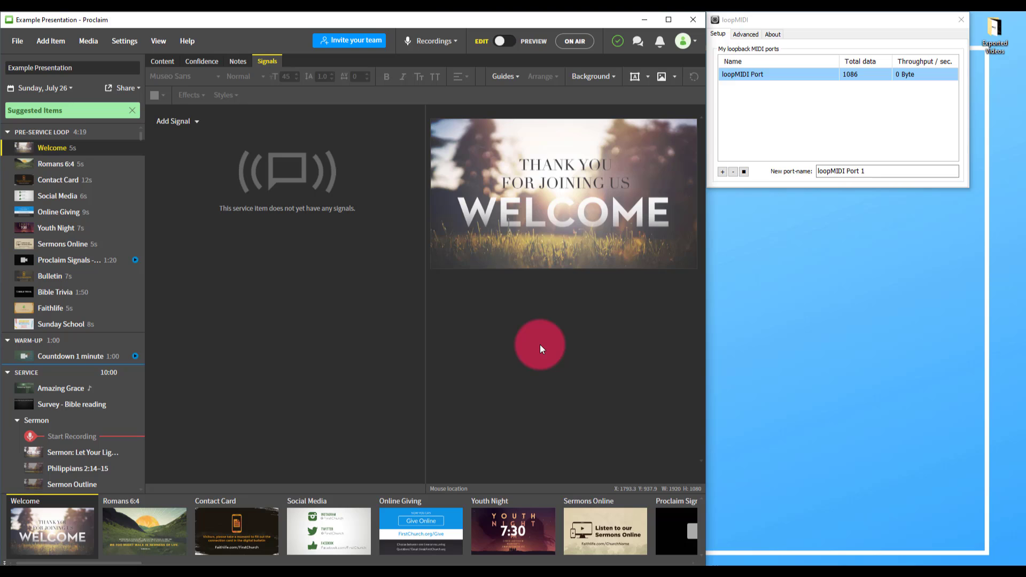
pyautogui.click(736, 166)
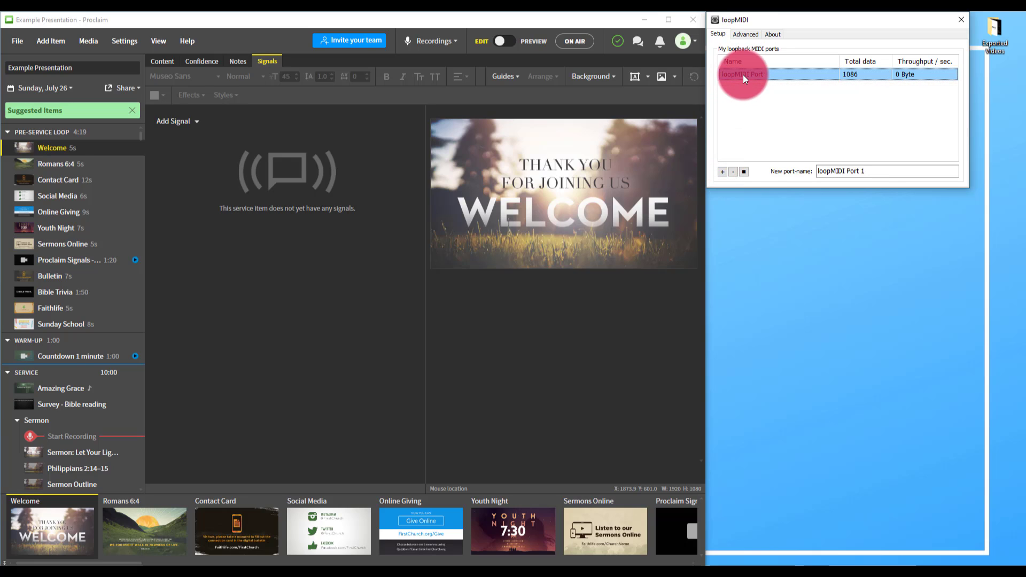
pyautogui.click(200, 260)
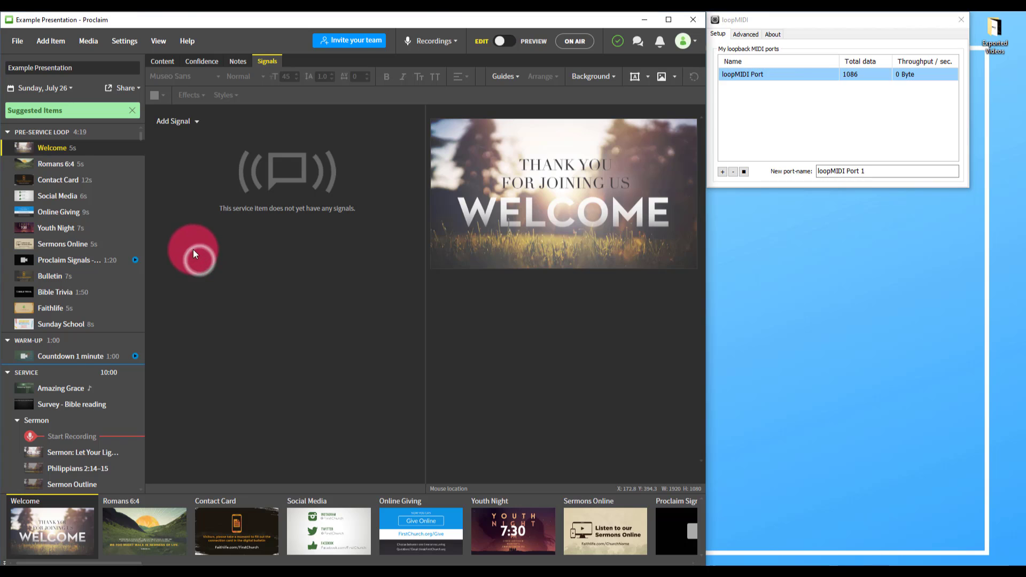
pyautogui.click(80, 166)
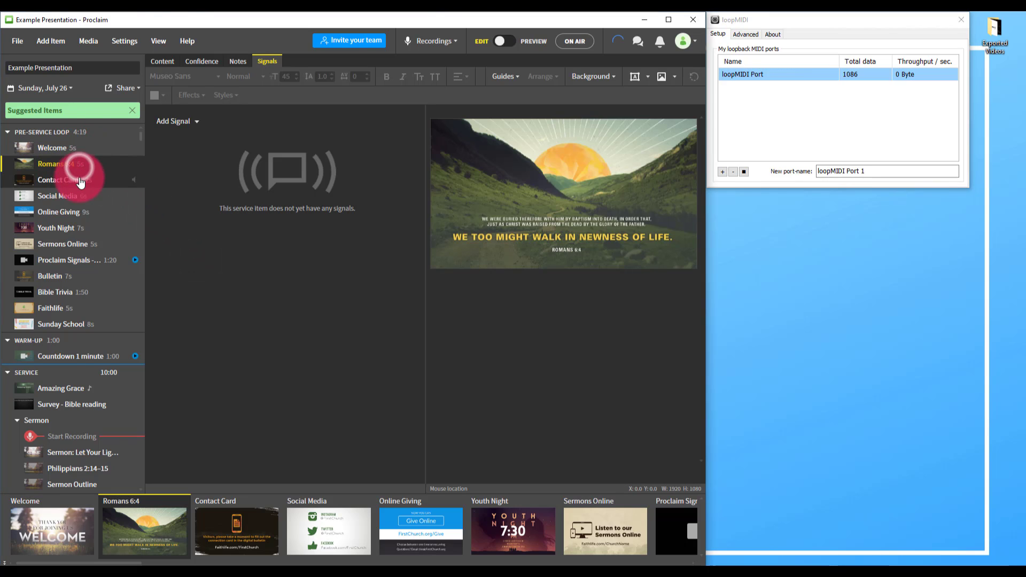
pyautogui.click(86, 148)
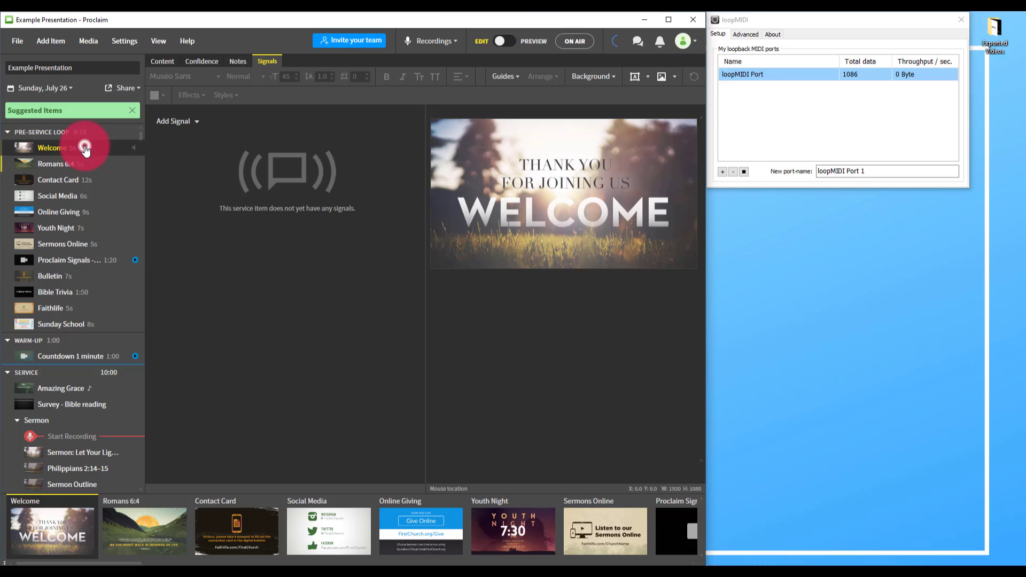
pyautogui.click(175, 122)
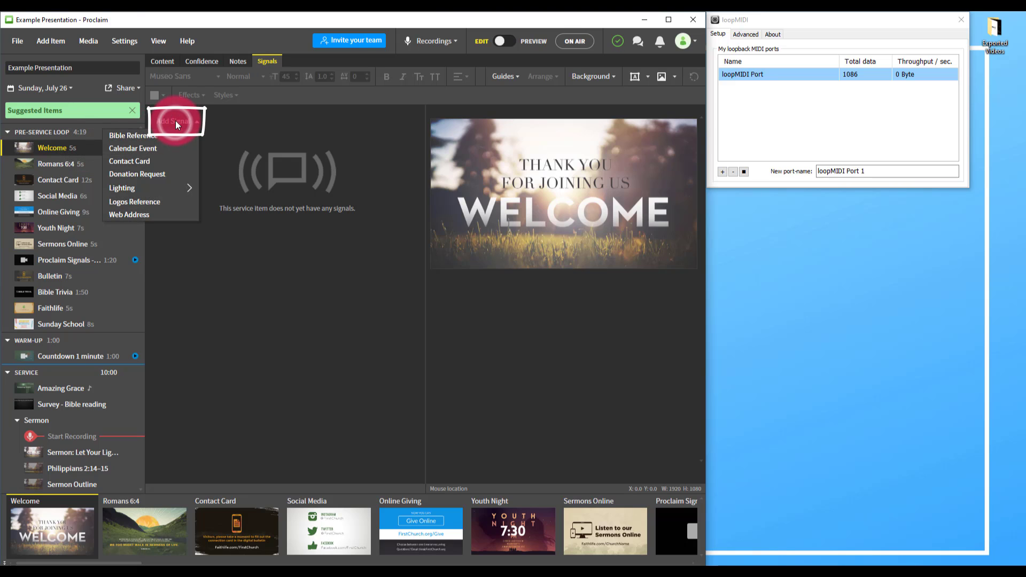
pyautogui.click(153, 192)
pyautogui.click(71, 188)
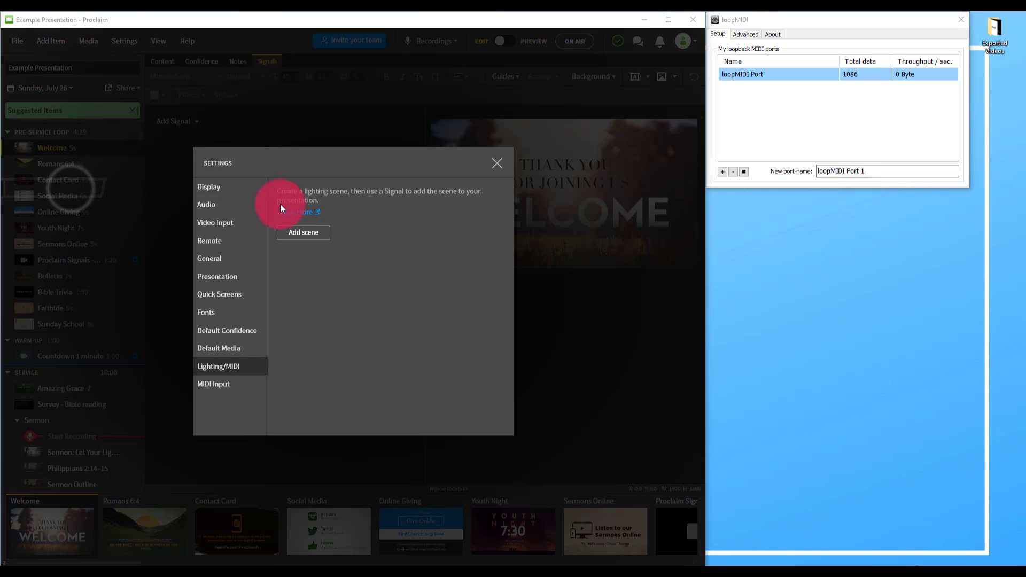
# Create scene 'Playback 1' sending MIDI note 0 (C-2) via loopMIDI Port and save it.
pyautogui.click(308, 231)
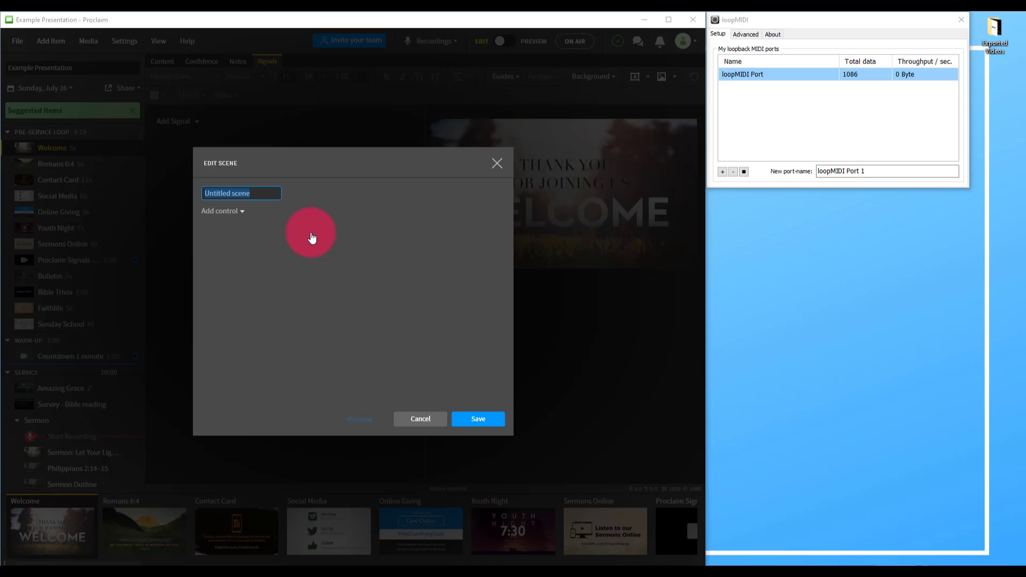
pyautogui.write('Playback 1')
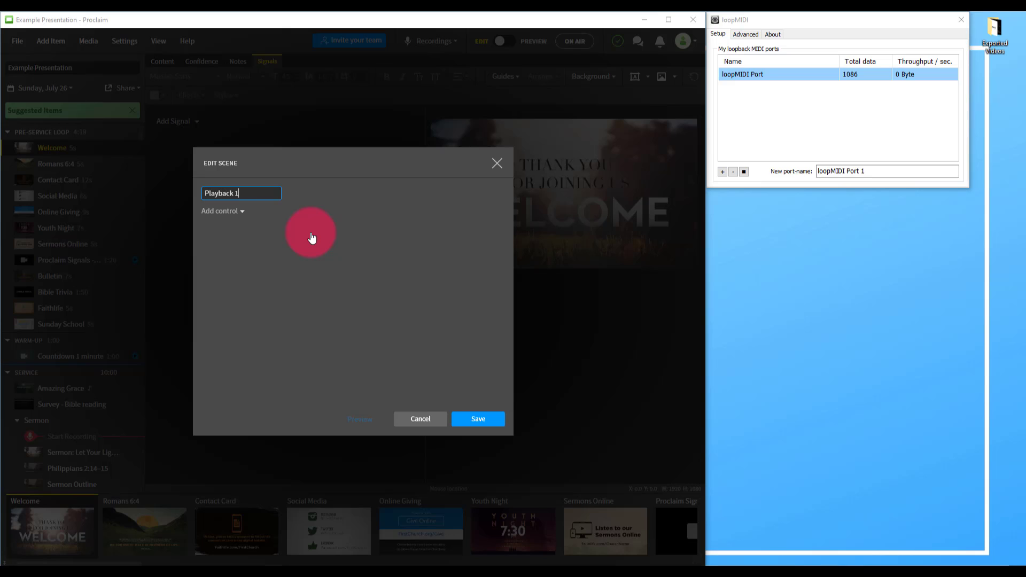
pyautogui.click(242, 213)
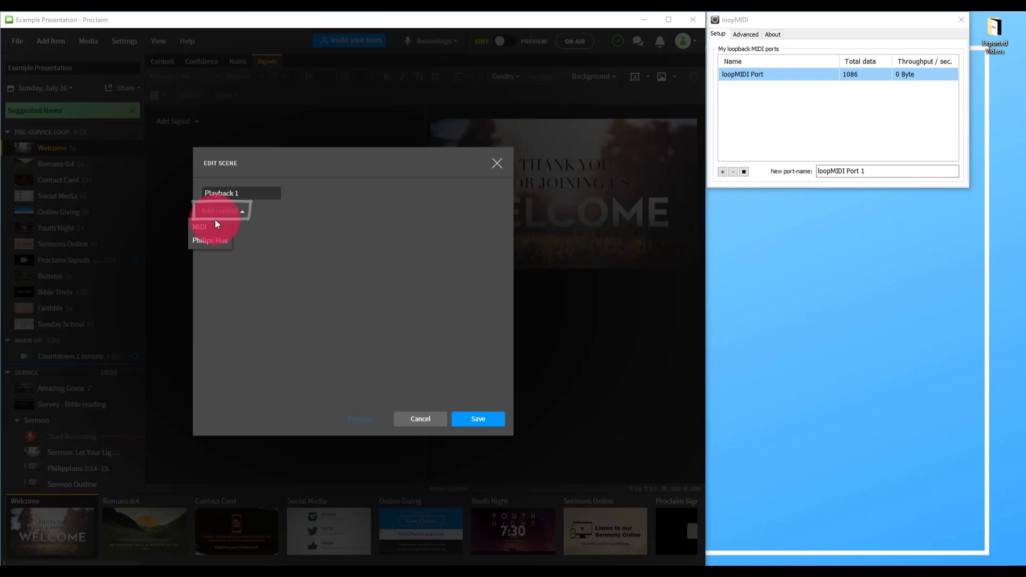
pyautogui.click(213, 225)
pyautogui.click(255, 241)
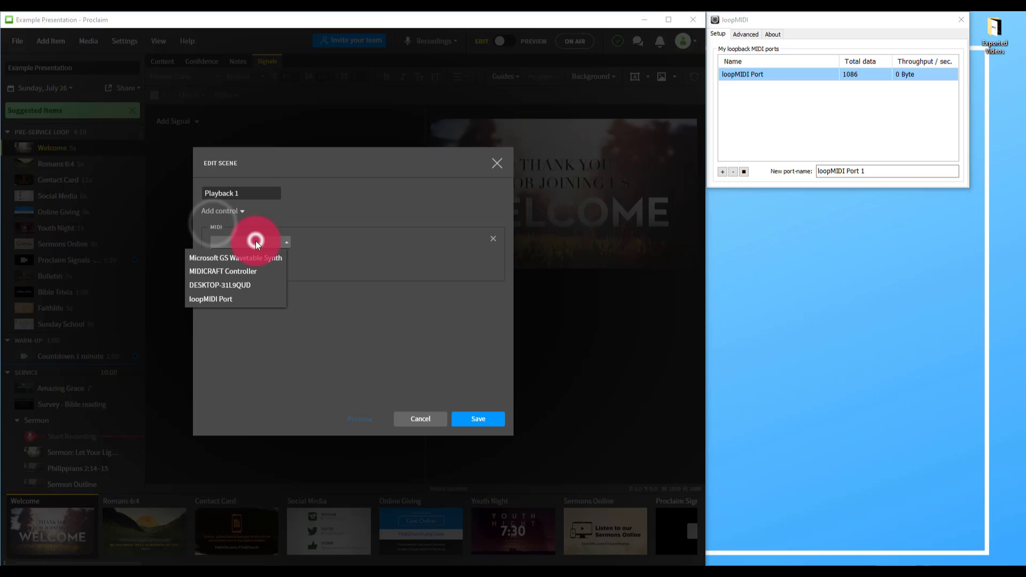
pyautogui.click(256, 297)
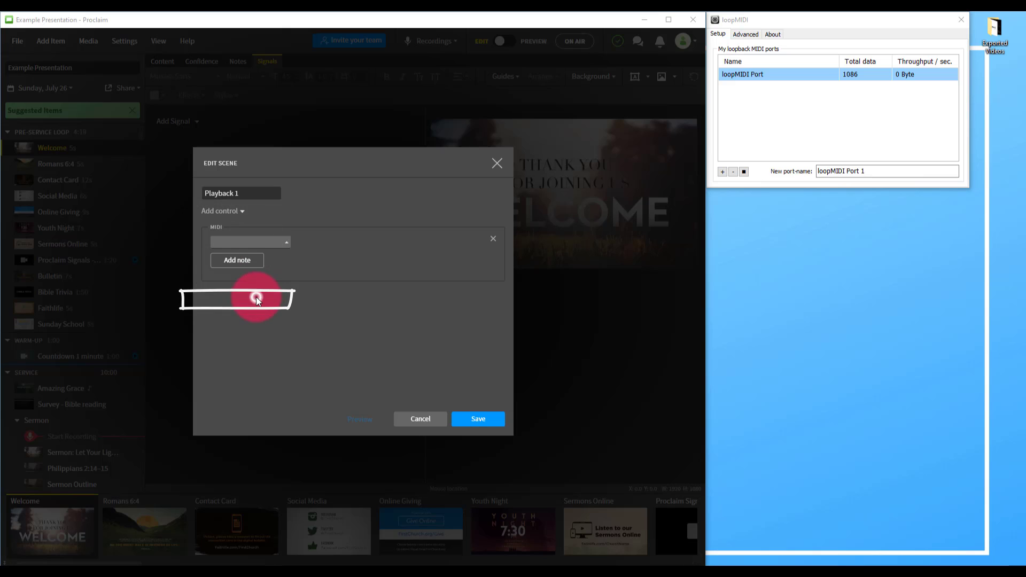
pyautogui.click(254, 266)
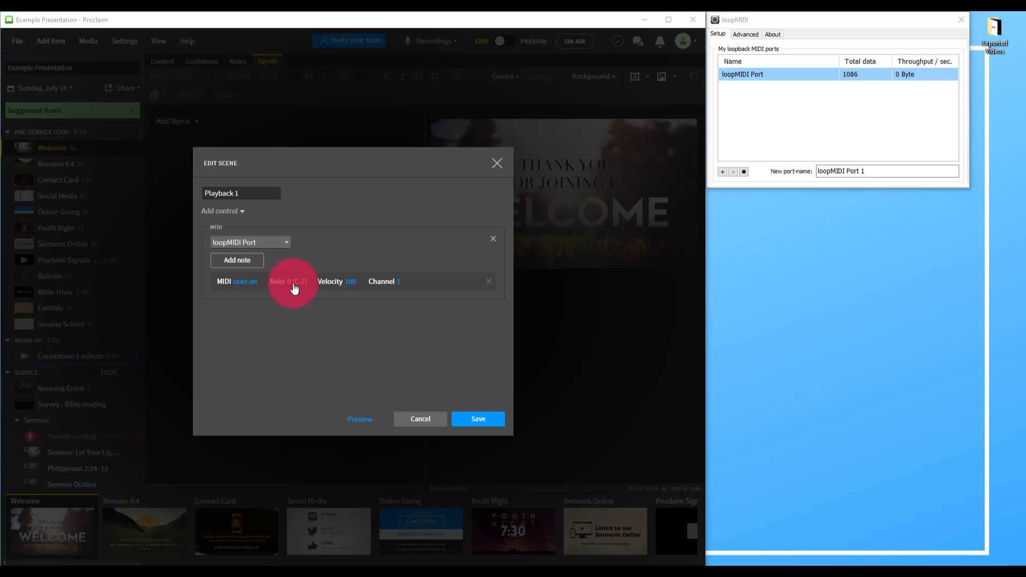
pyautogui.click(479, 419)
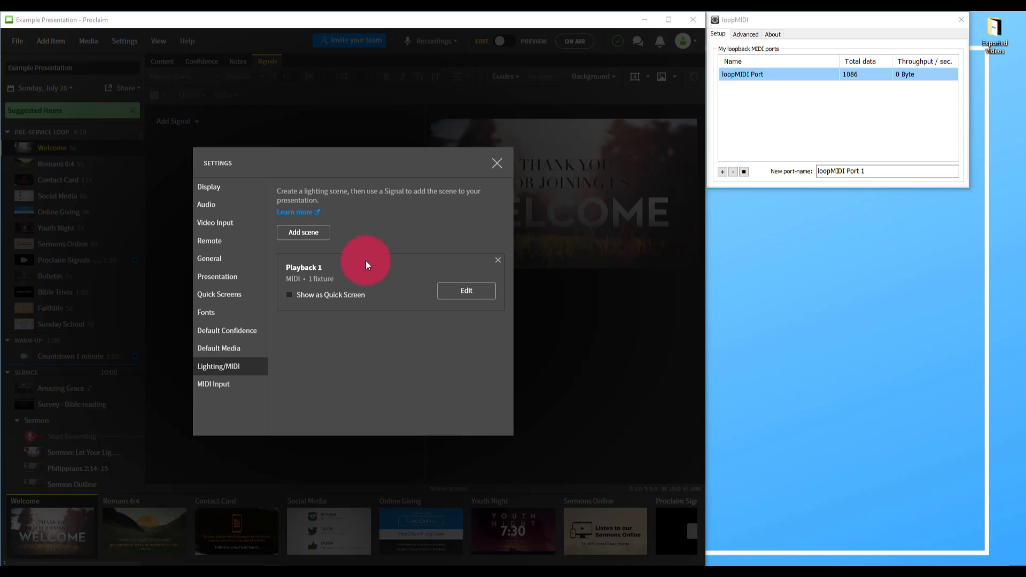
# Add scene 'Playback 2' with a MIDI control on loopMIDI Port and a note.
pyautogui.click(314, 235)
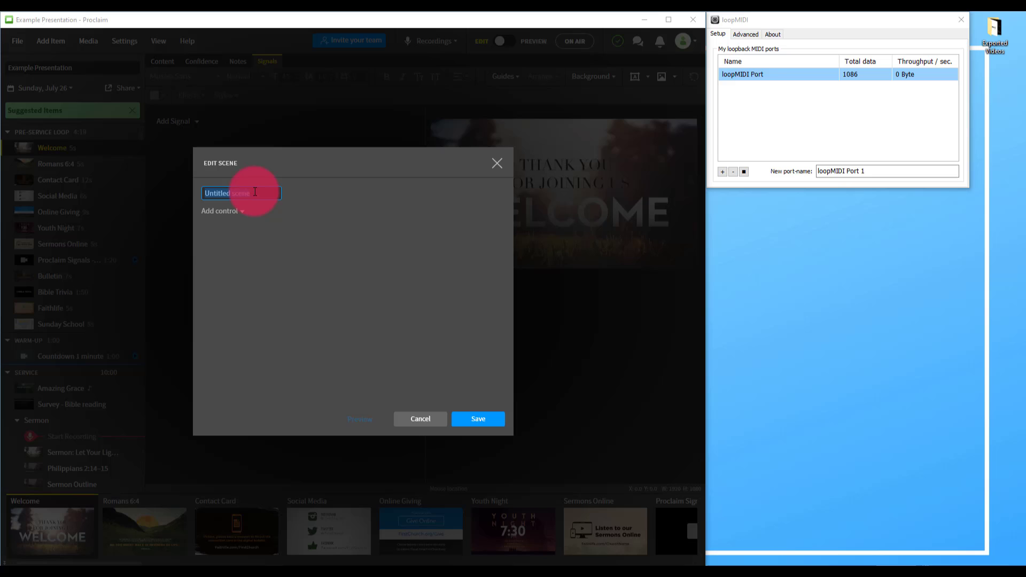
pyautogui.write('Playback 2')
pyautogui.click(205, 221)
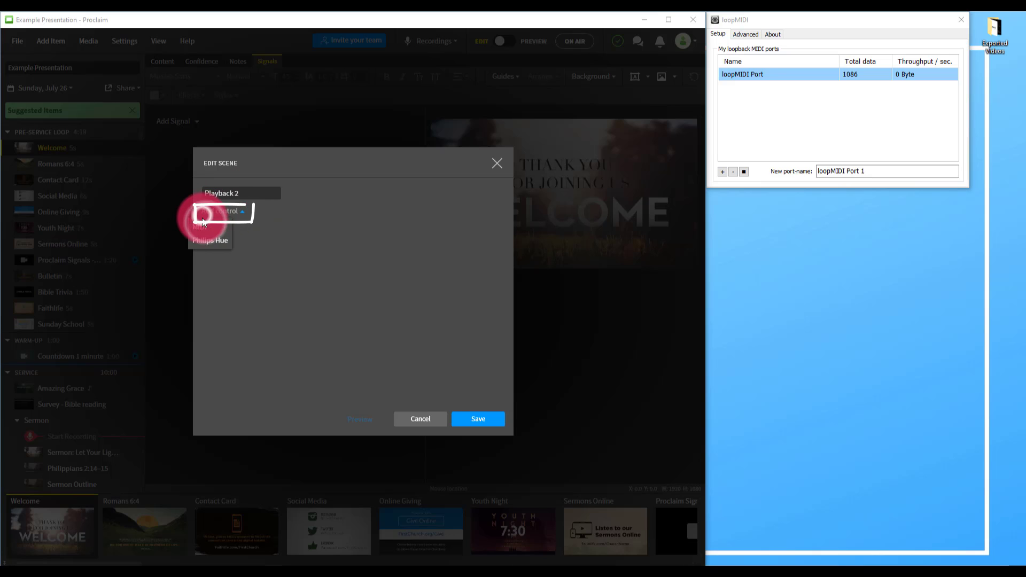
pyautogui.click(202, 225)
pyautogui.click(241, 246)
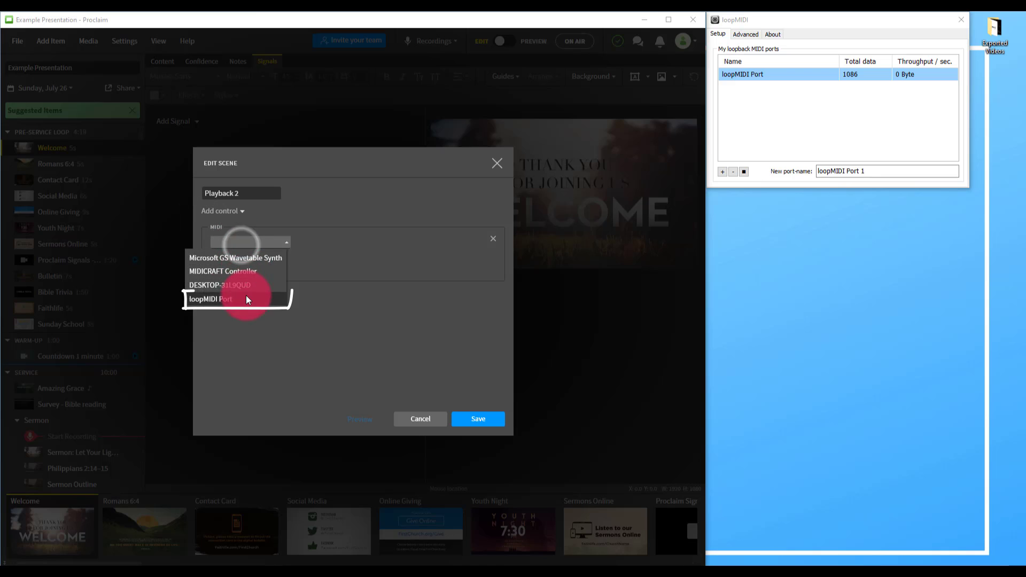
pyautogui.click(246, 298)
pyautogui.click(237, 260)
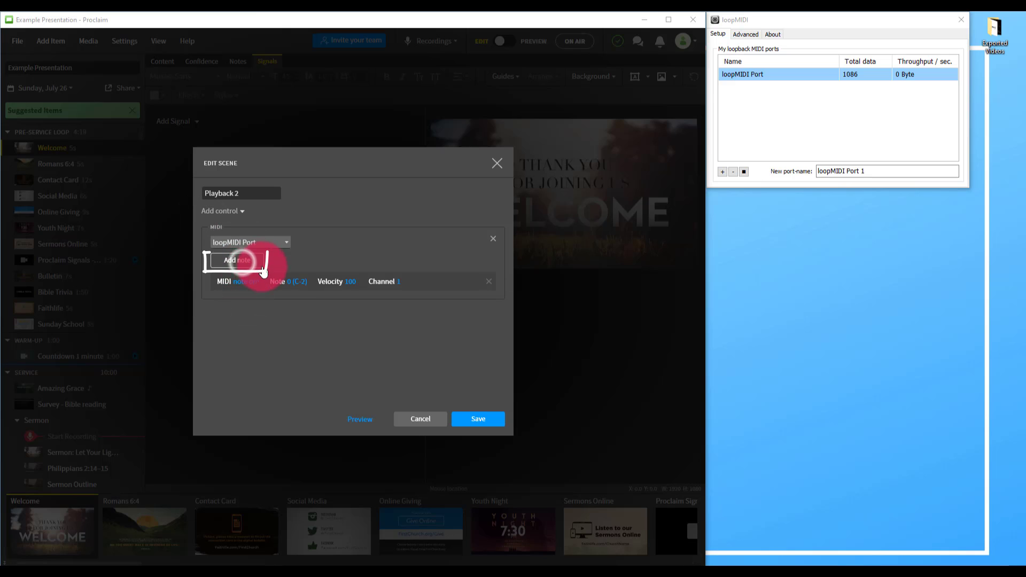
# Set the Playback 2 note to 1 (C#-2), preview it, and save the scene.
pyautogui.click(297, 288)
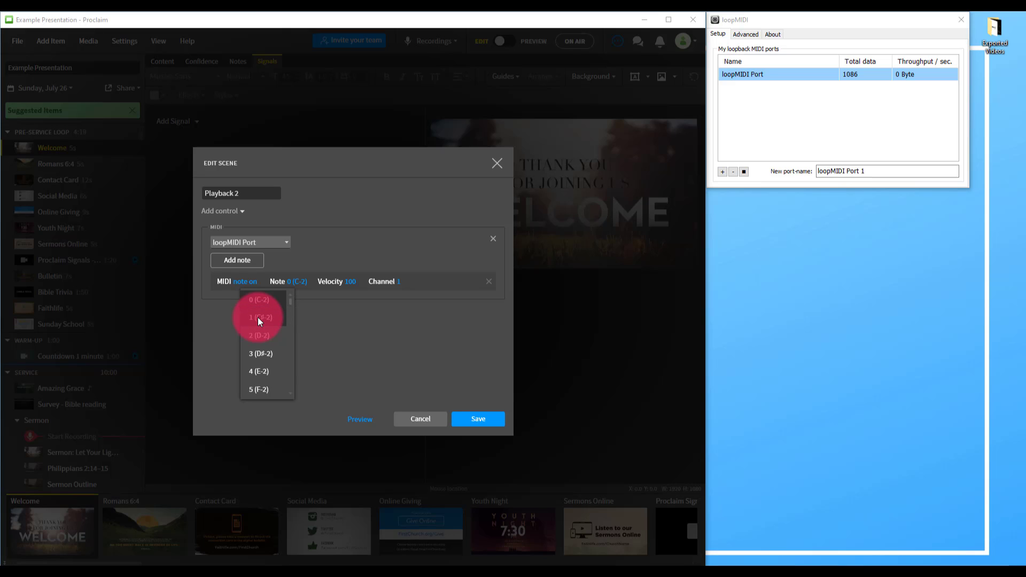
pyautogui.click(258, 318)
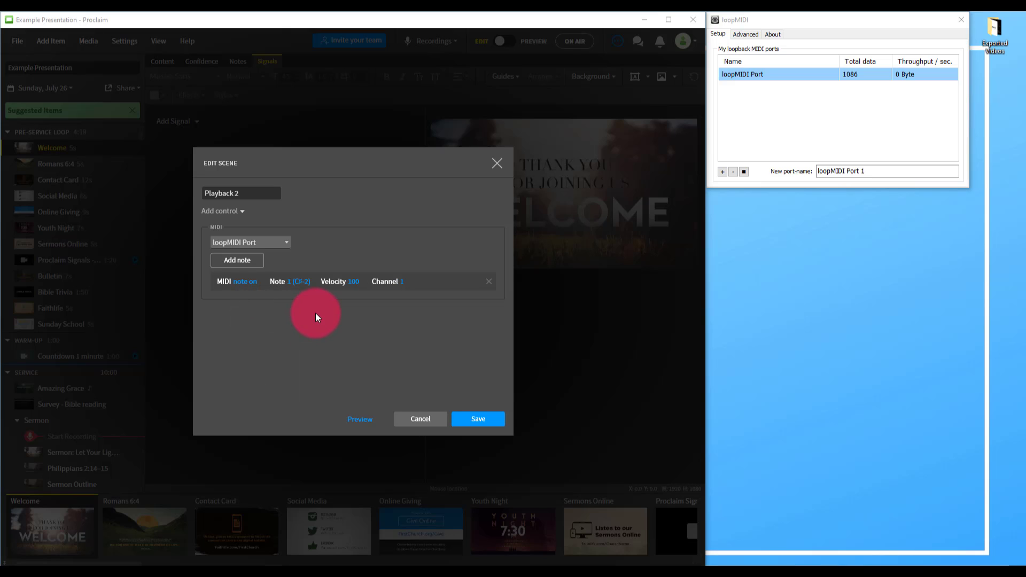
pyautogui.click(364, 420)
pyautogui.click(915, 93)
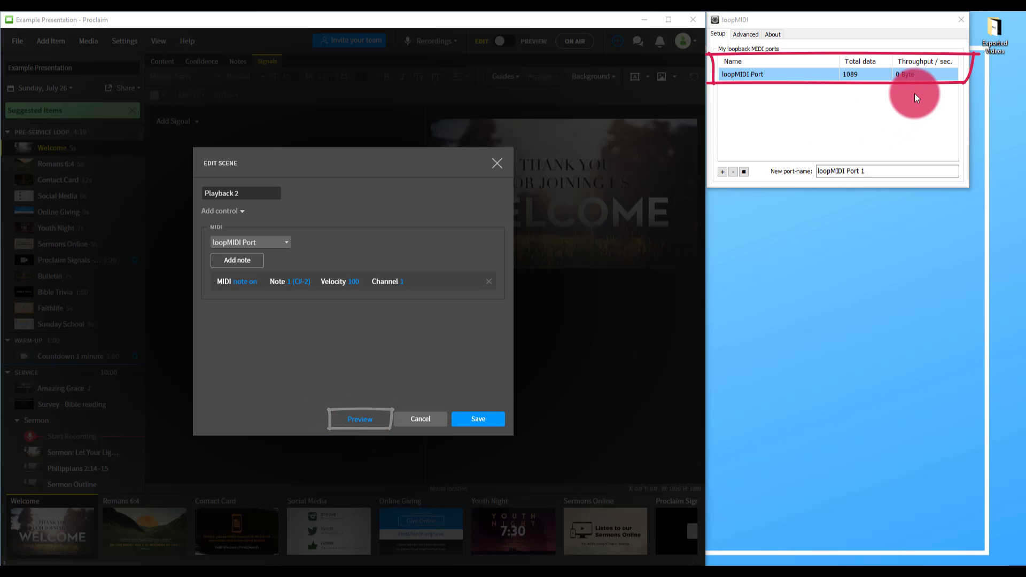
pyautogui.click(796, 32)
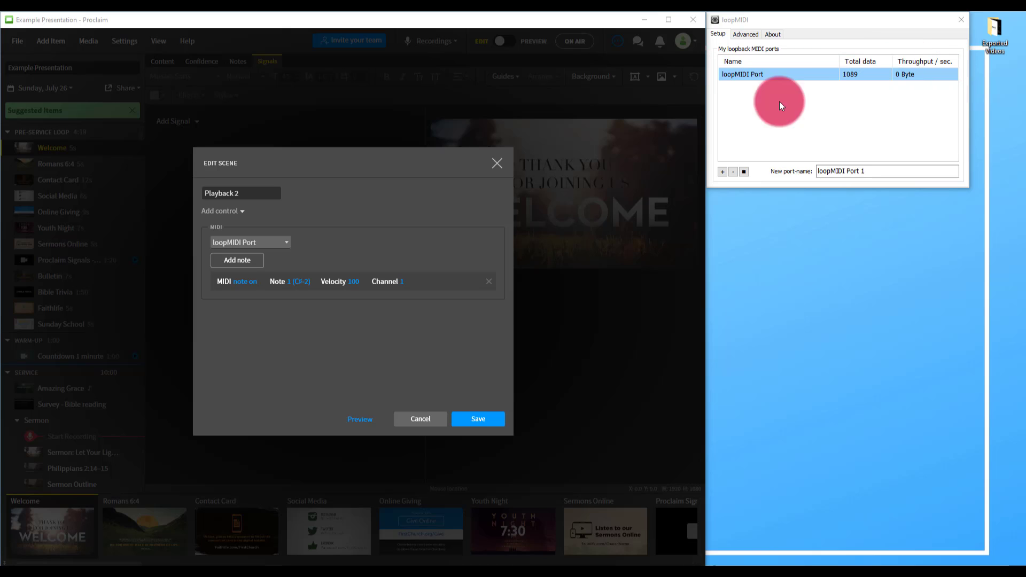
pyautogui.click(476, 420)
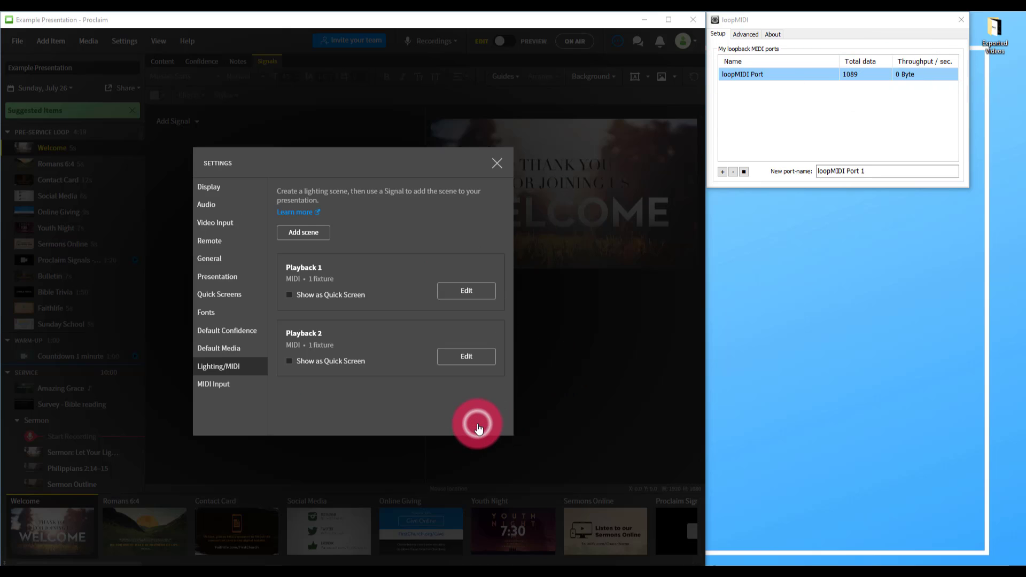
# Attach the Playback 1 lighting-scene signal to the Welcome item.
pyautogui.click(497, 163)
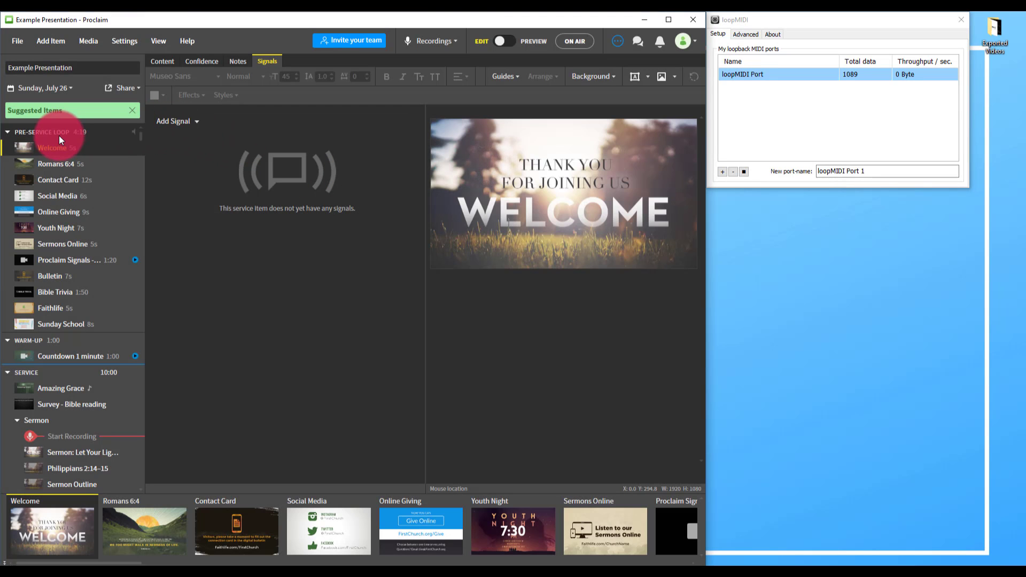
pyautogui.click(194, 123)
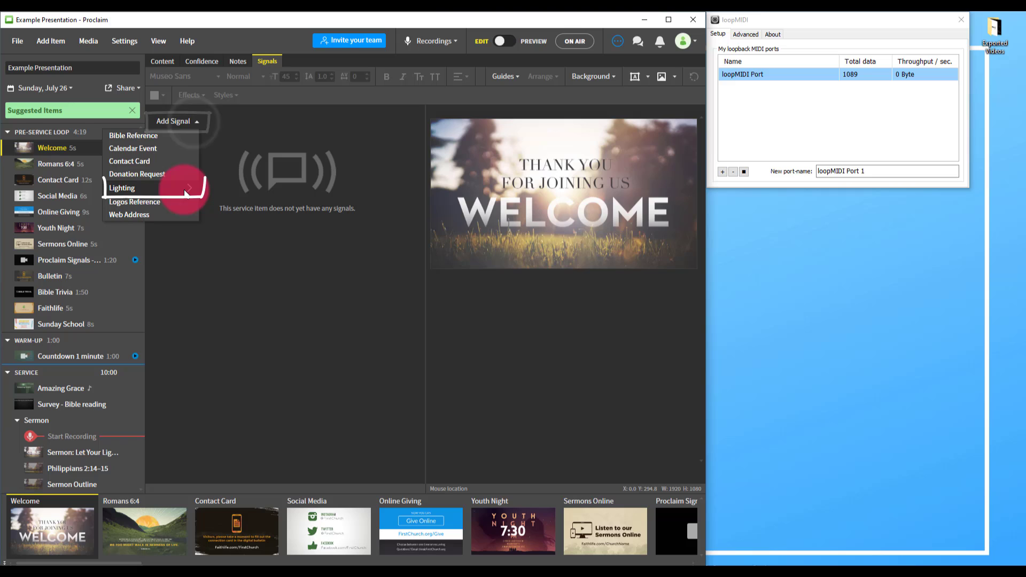
pyautogui.moveTo(187, 186)
pyautogui.click(63, 192)
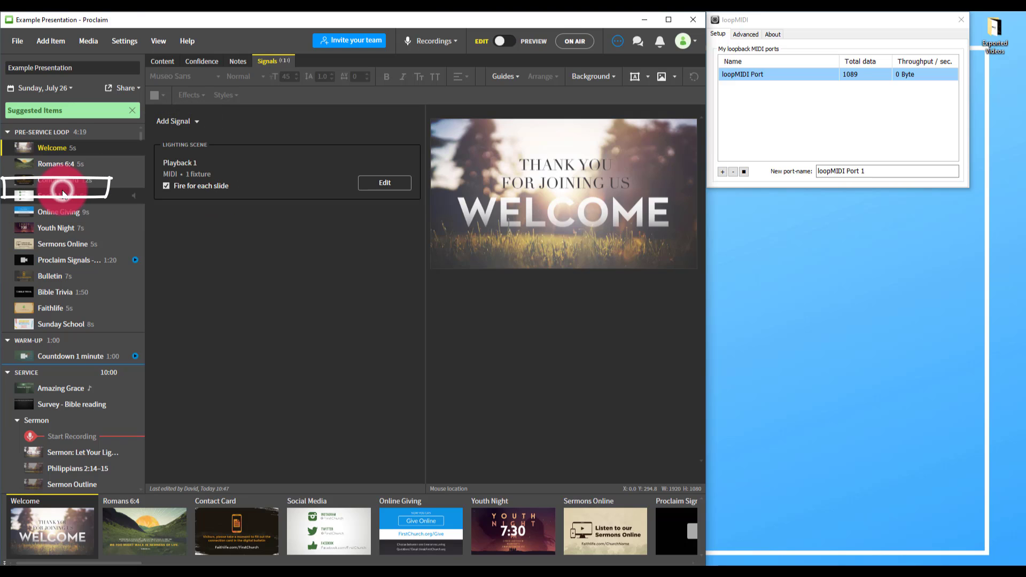
# Give Amazing Grace a Playback 2 lighting signal with 'Fire for each slide' unchecked.
pyautogui.click(65, 393)
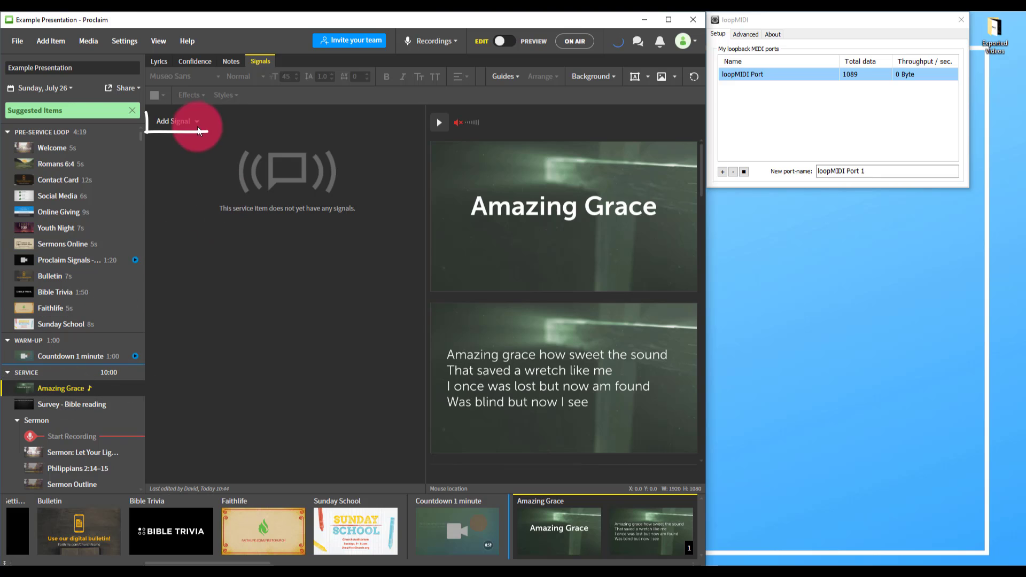
pyautogui.click(194, 121)
pyautogui.moveTo(181, 195)
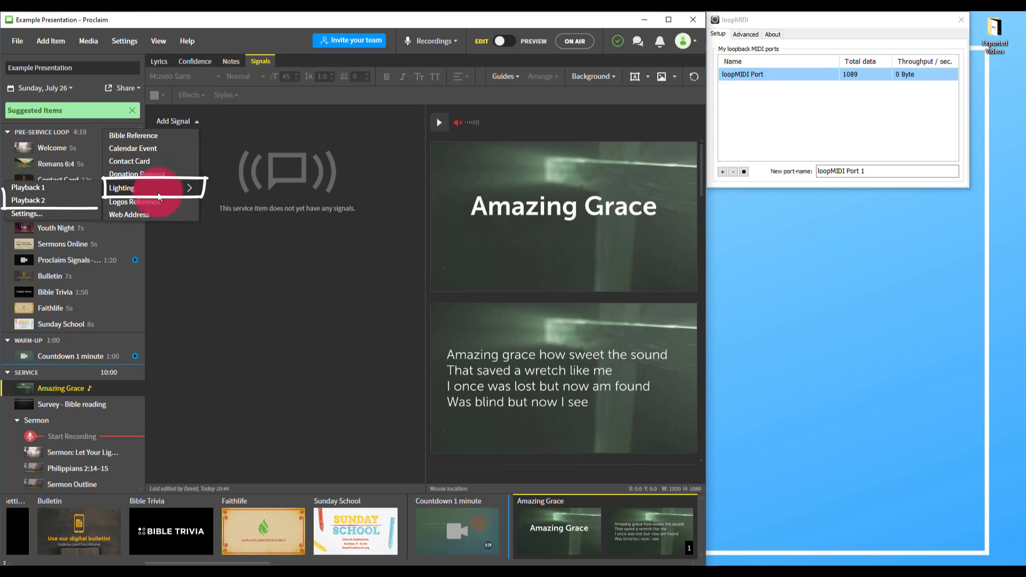
pyautogui.click(66, 202)
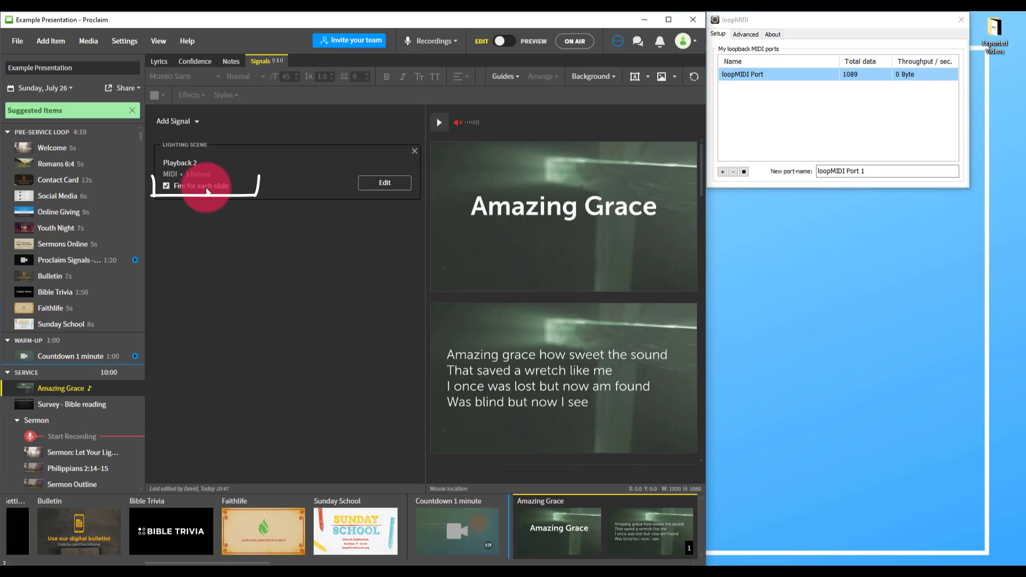
pyautogui.click(207, 191)
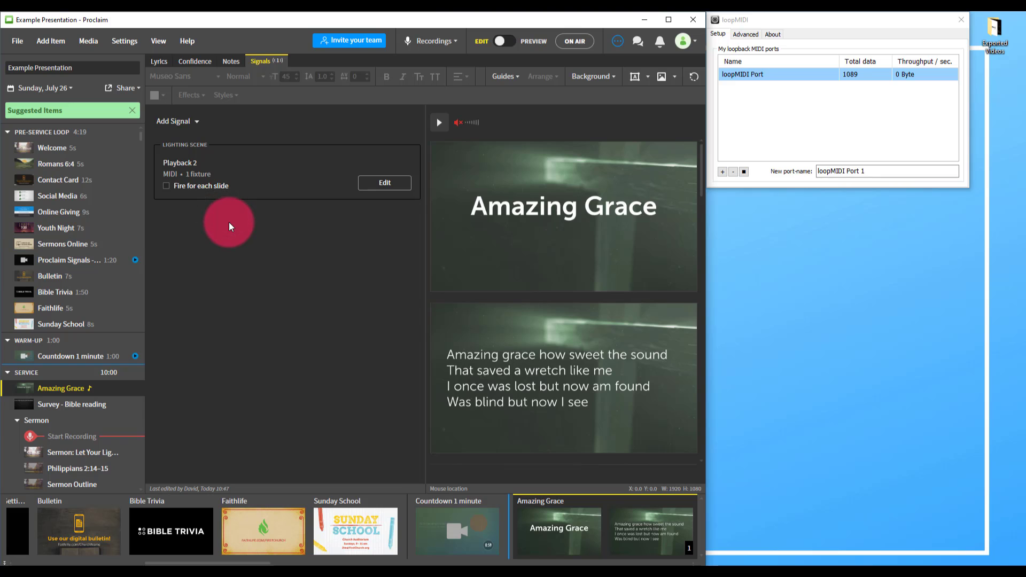
pyautogui.click(504, 42)
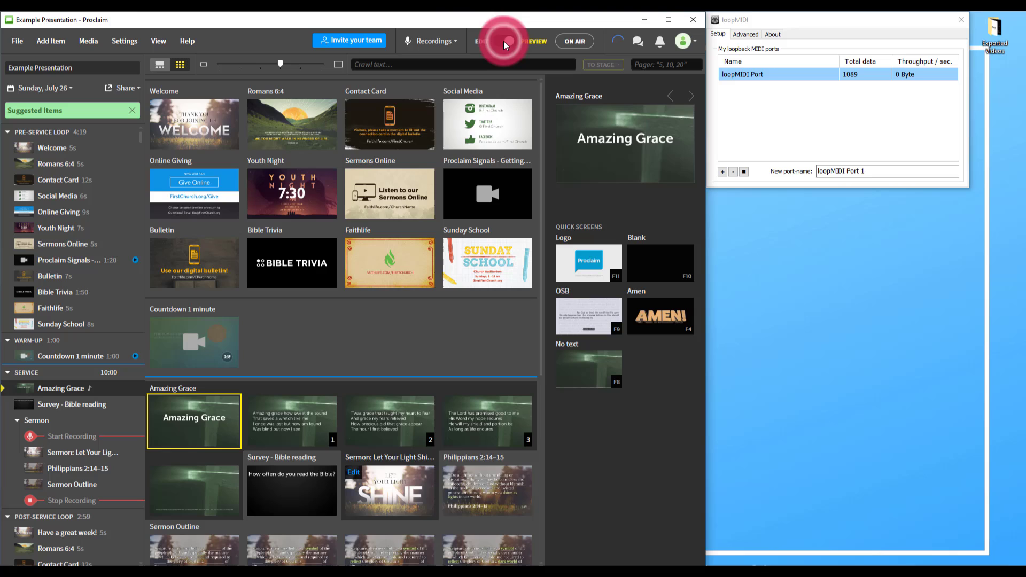
pyautogui.click(215, 130)
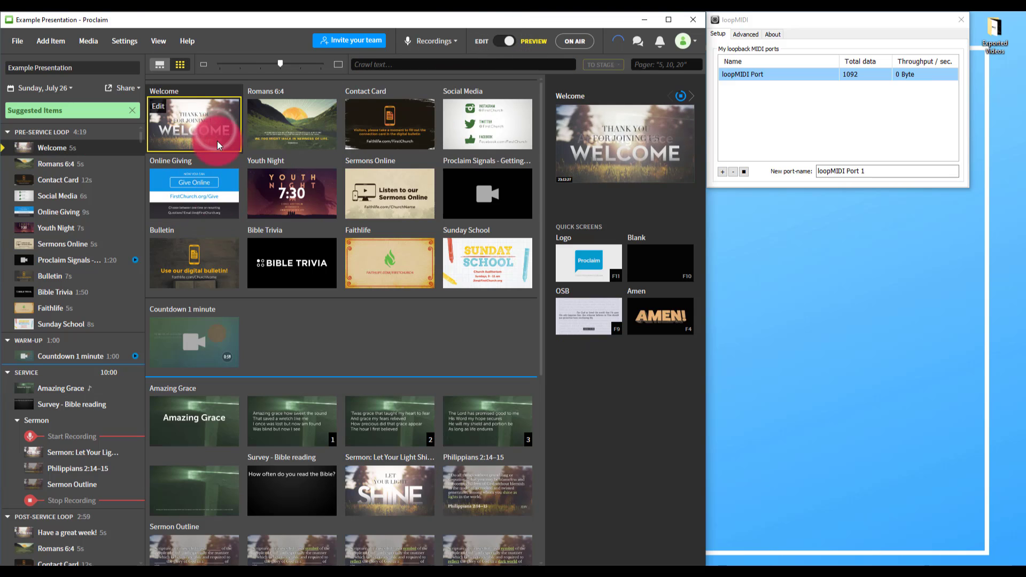
pyautogui.click(207, 421)
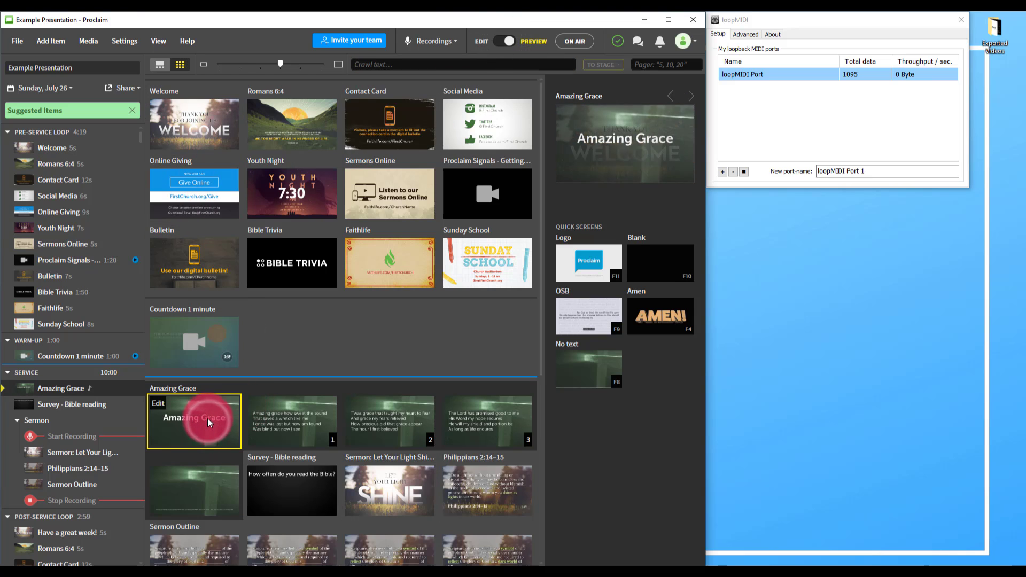
pyautogui.click(287, 435)
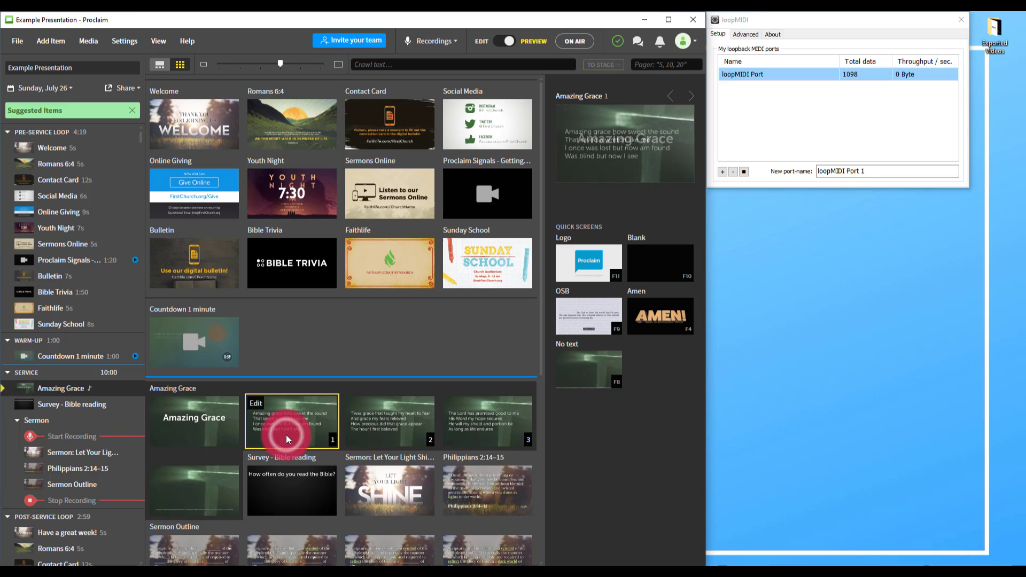
pyautogui.click(497, 40)
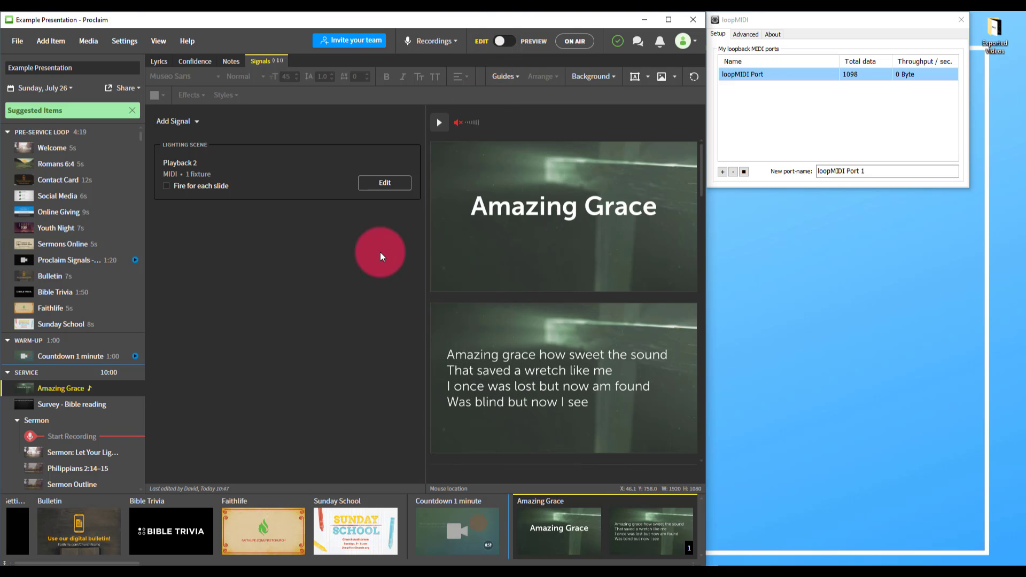
# Launch ShowCockpit from the system search.
pyautogui.press('super')
pyautogui.write('showcockpit')
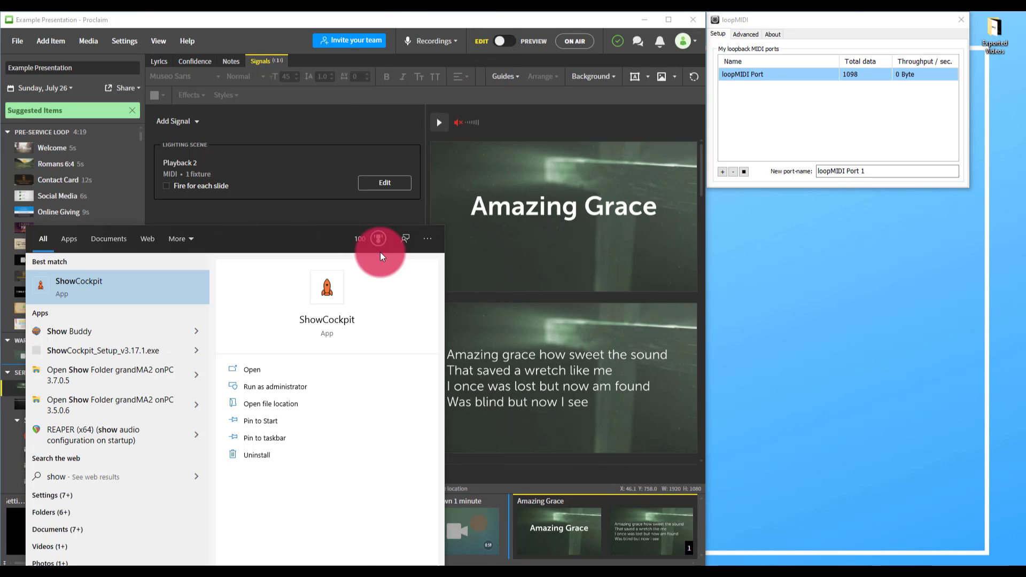
pyautogui.press('Return')
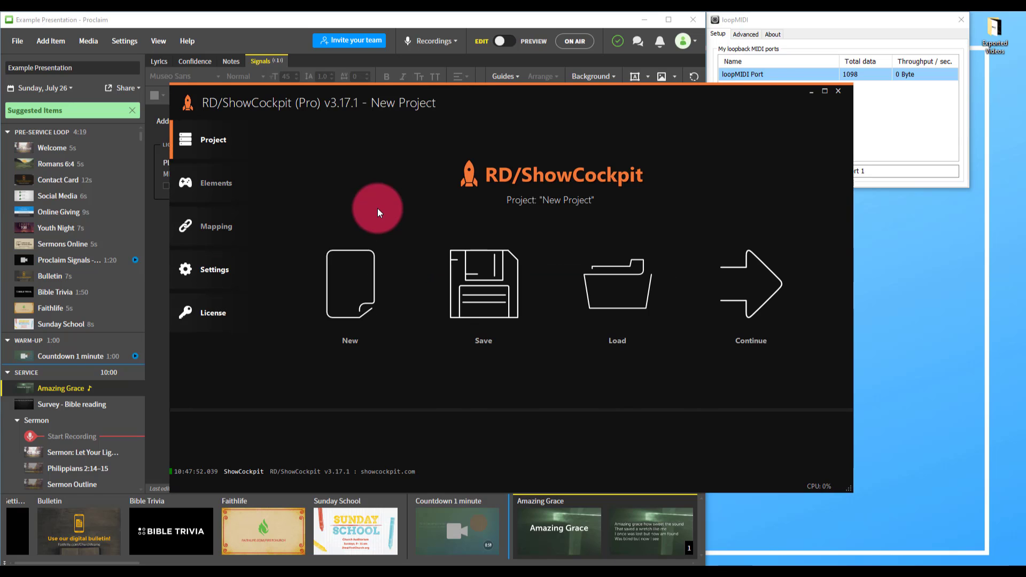
# Create a new ShowCockpit project named Proclaim.
pyautogui.click(356, 288)
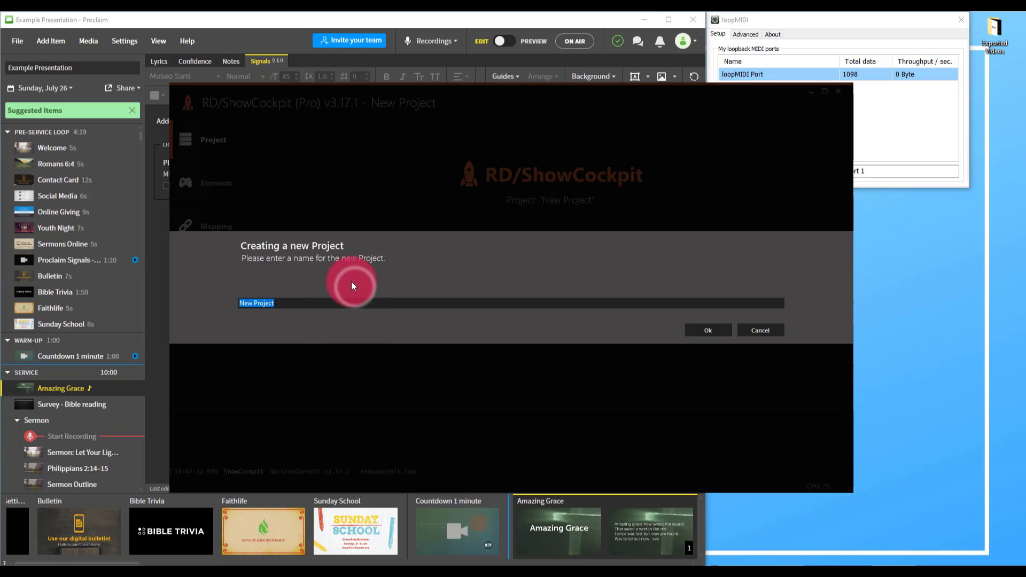
pyautogui.write('(')
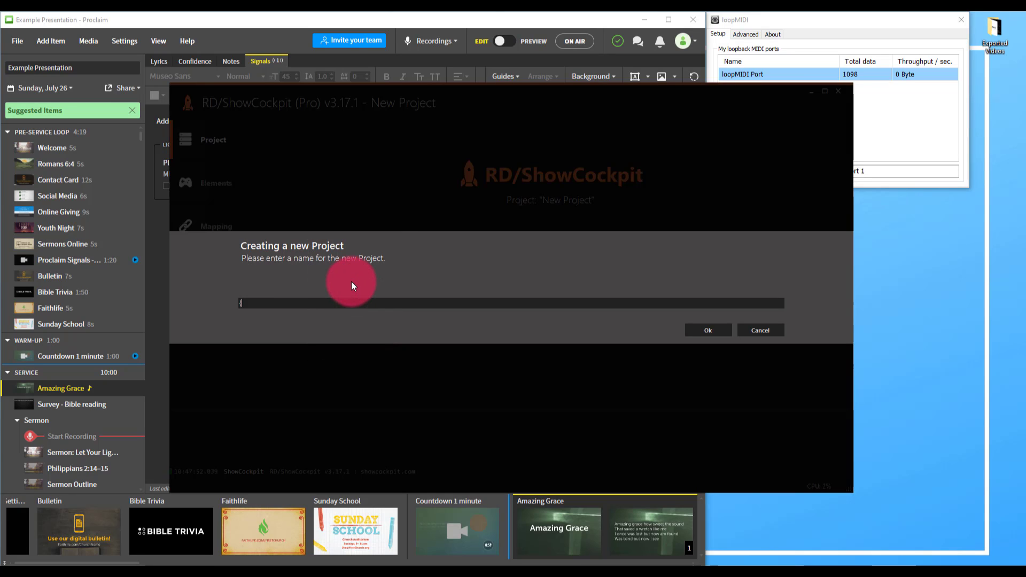
pyautogui.write('roclaim')
pyautogui.press('Return')
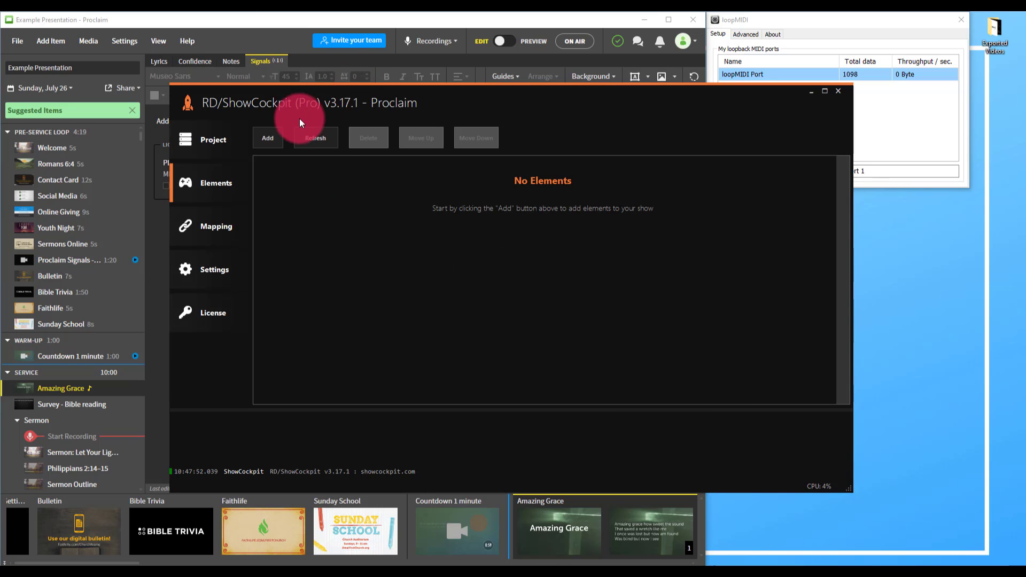
# Add a Generic MIDI element named Proclaim.
pyautogui.click(269, 138)
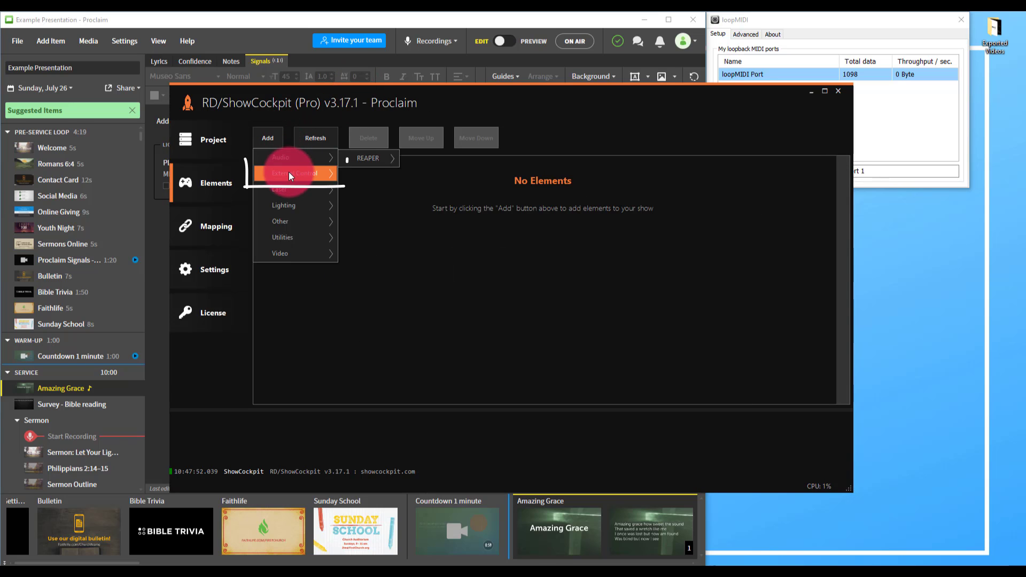
pyautogui.moveTo(328, 172)
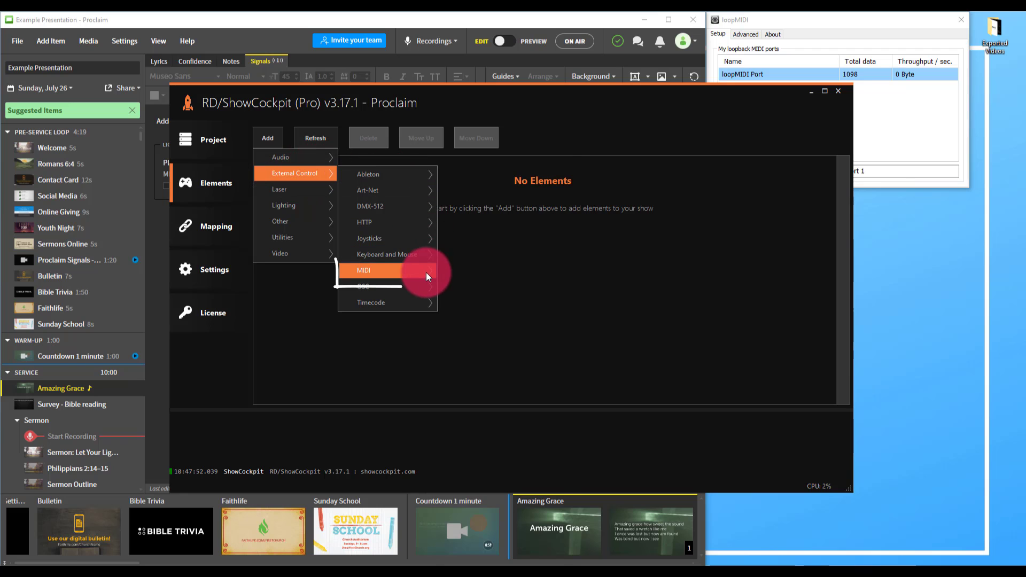
pyautogui.moveTo(426, 272)
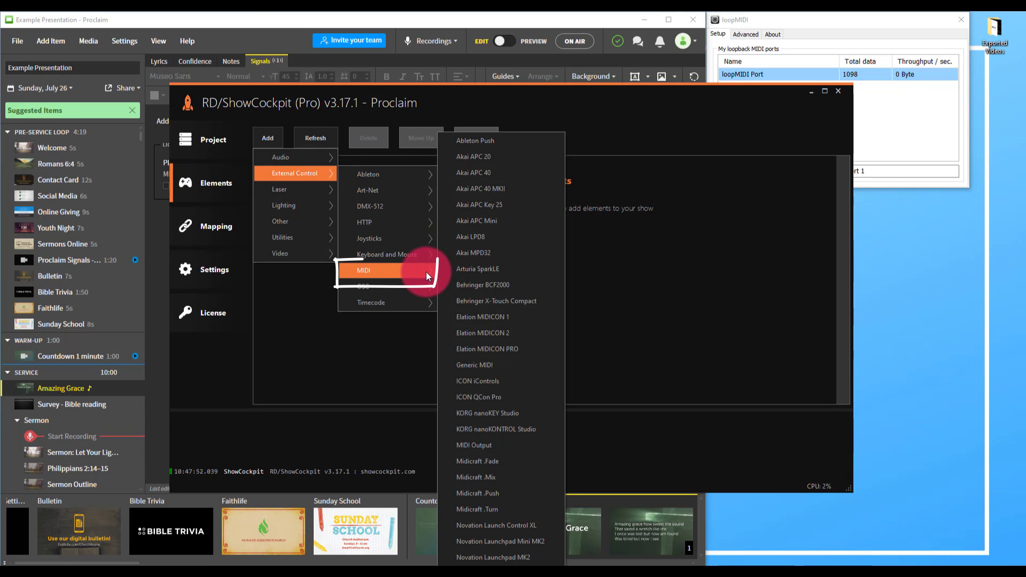
pyautogui.click(473, 364)
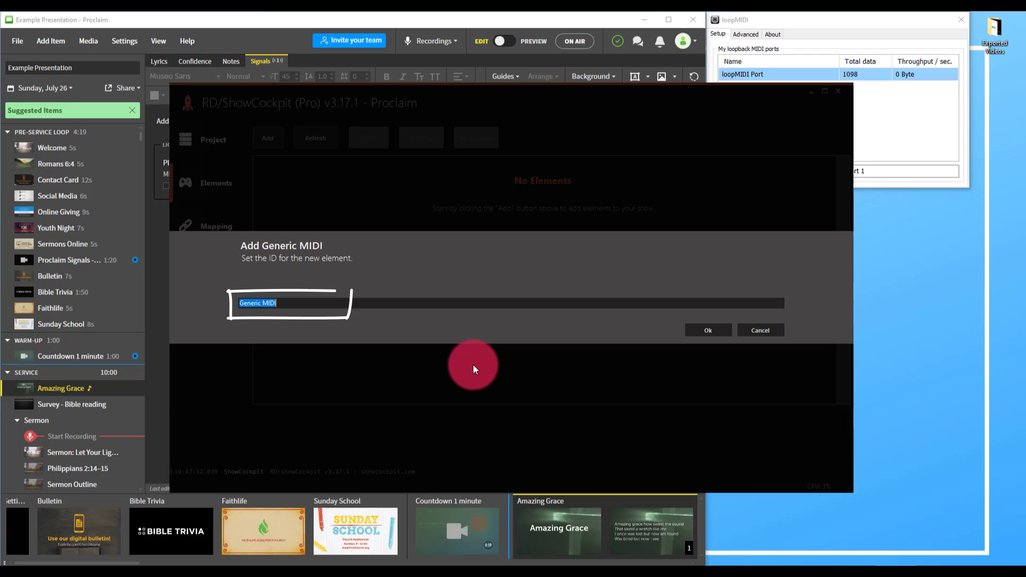
pyautogui.write('Proclai')
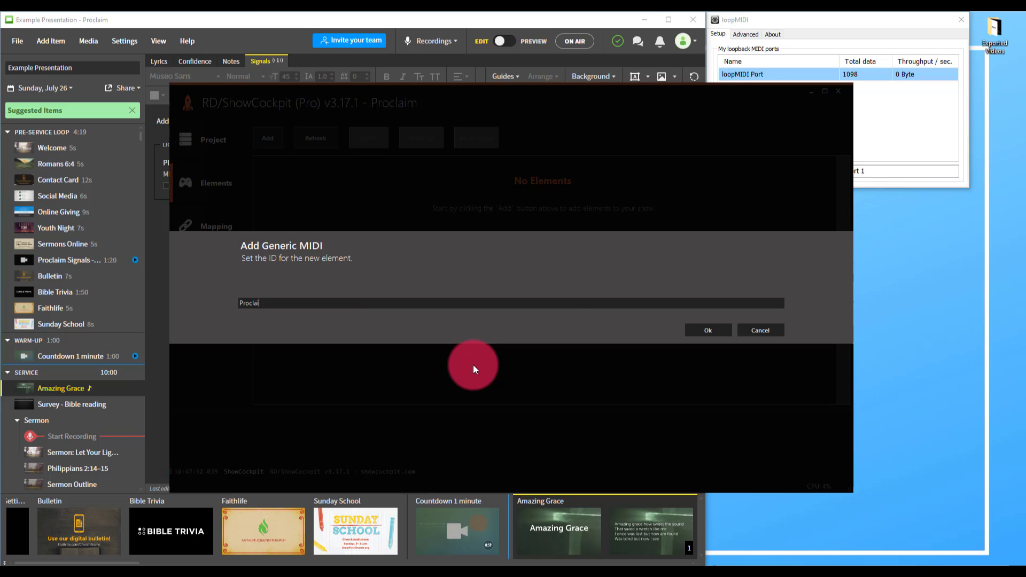
pyautogui.write('m')
pyautogui.press('Return')
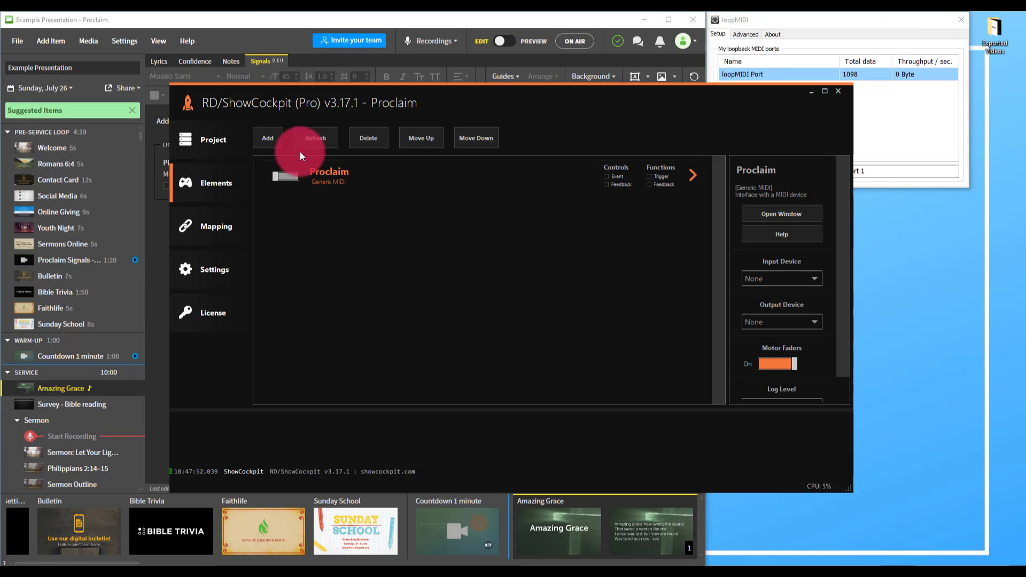
# Add a Generic OSC element named lightShark.
pyautogui.click(264, 137)
pyautogui.moveTo(284, 172)
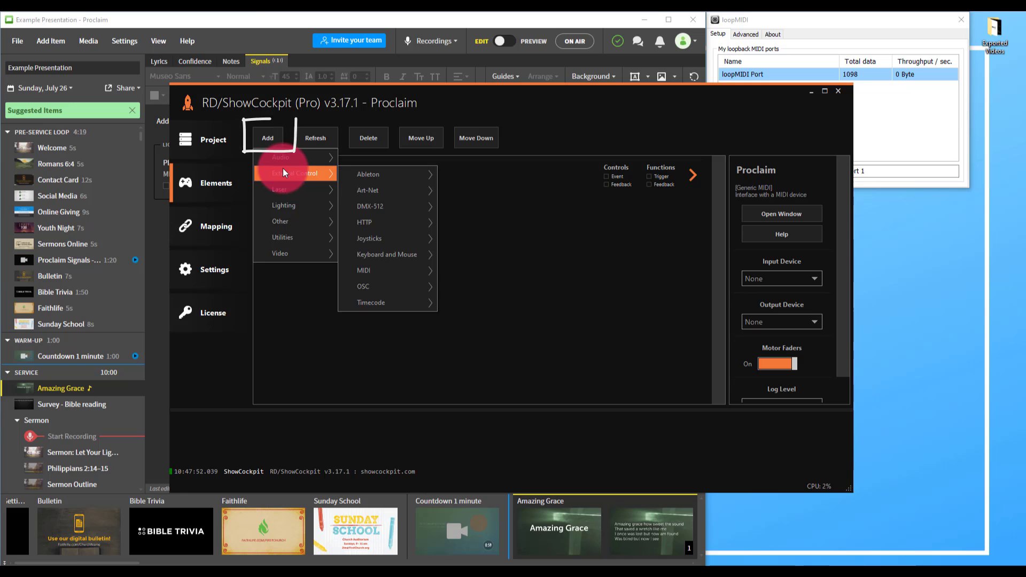
pyautogui.moveTo(395, 289)
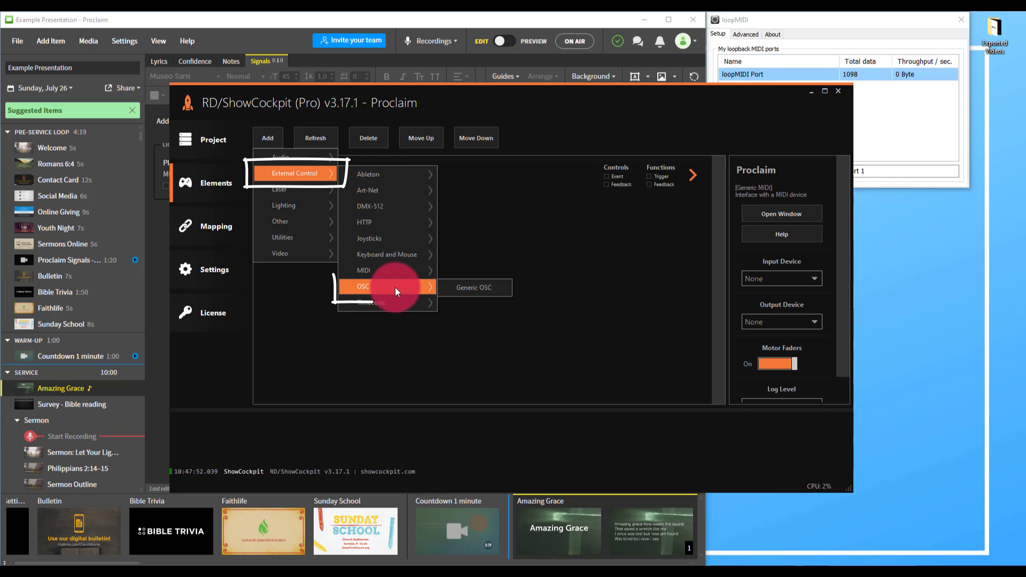
pyautogui.click(441, 286)
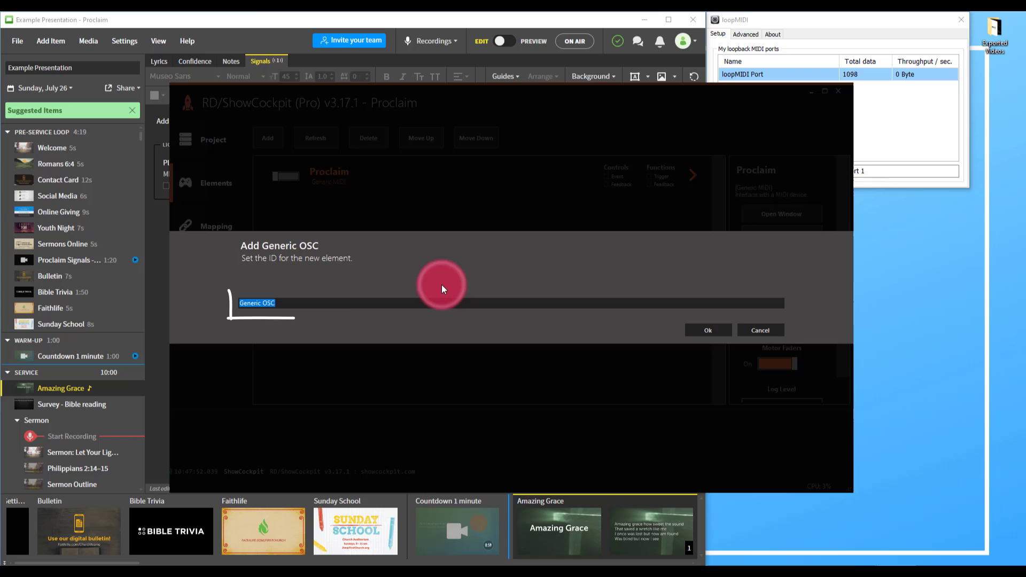
pyautogui.write('lightShark')
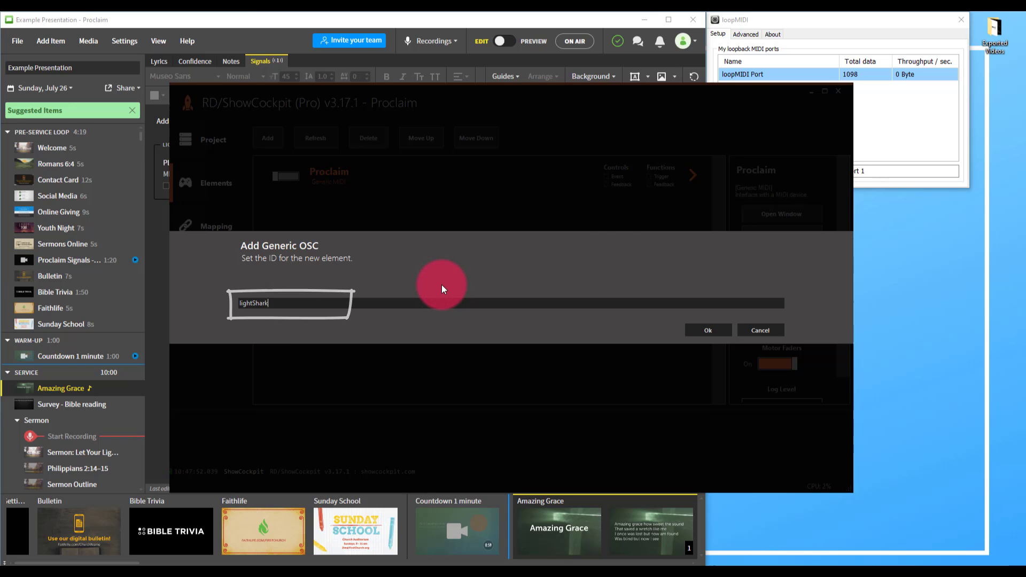
pyautogui.press('Return')
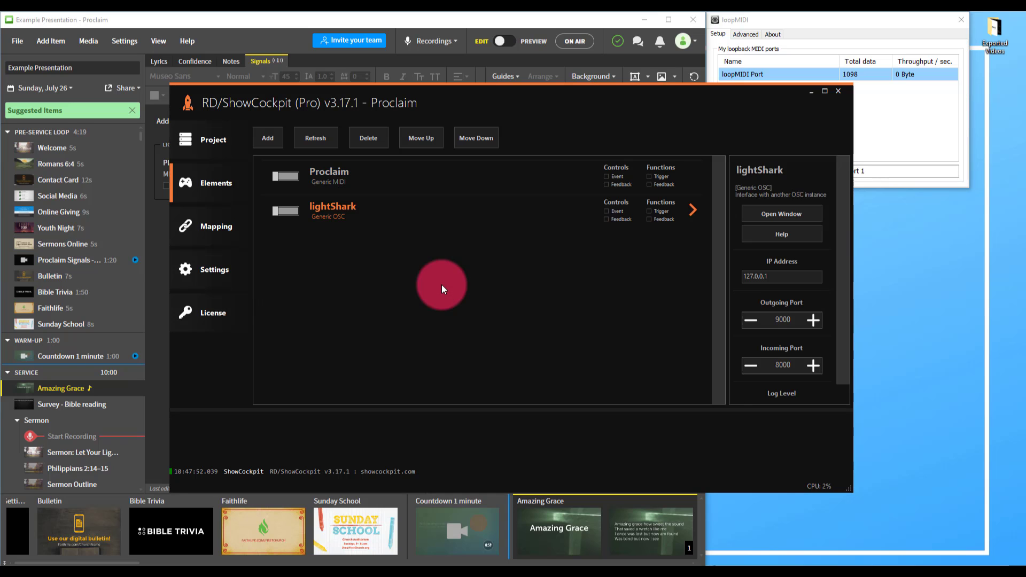
# Set Proclaim's MIDI input to loopMIDI Port, output None, motor faders off, and enable it.
pyautogui.click(408, 180)
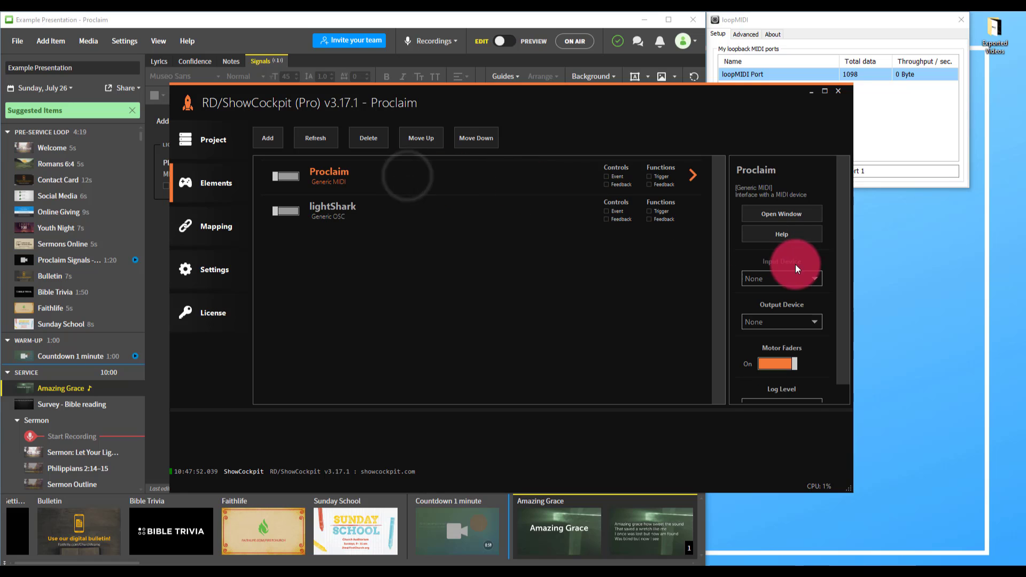
pyautogui.click(794, 277)
pyautogui.click(780, 289)
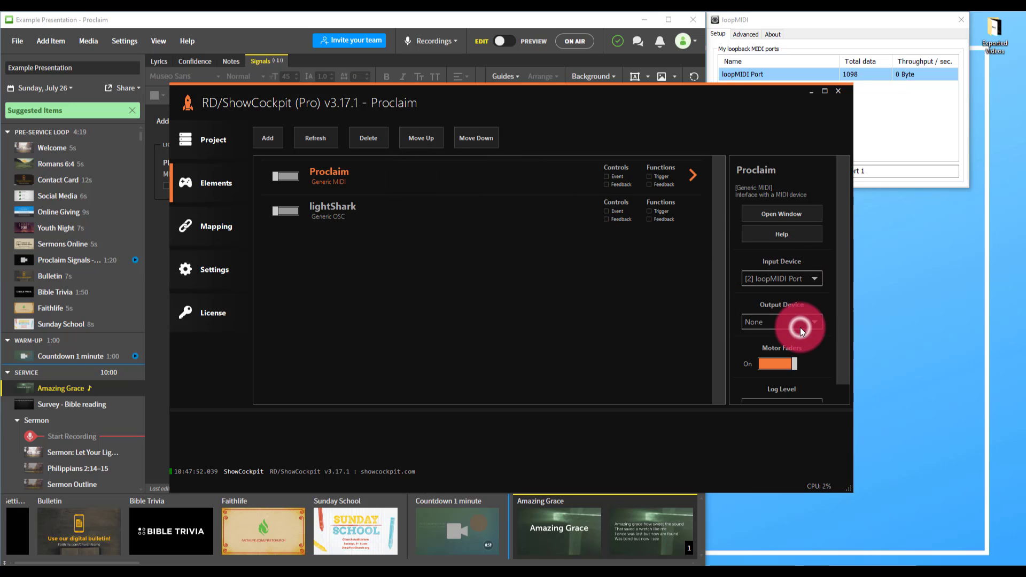
pyautogui.click(795, 322)
pyautogui.click(769, 332)
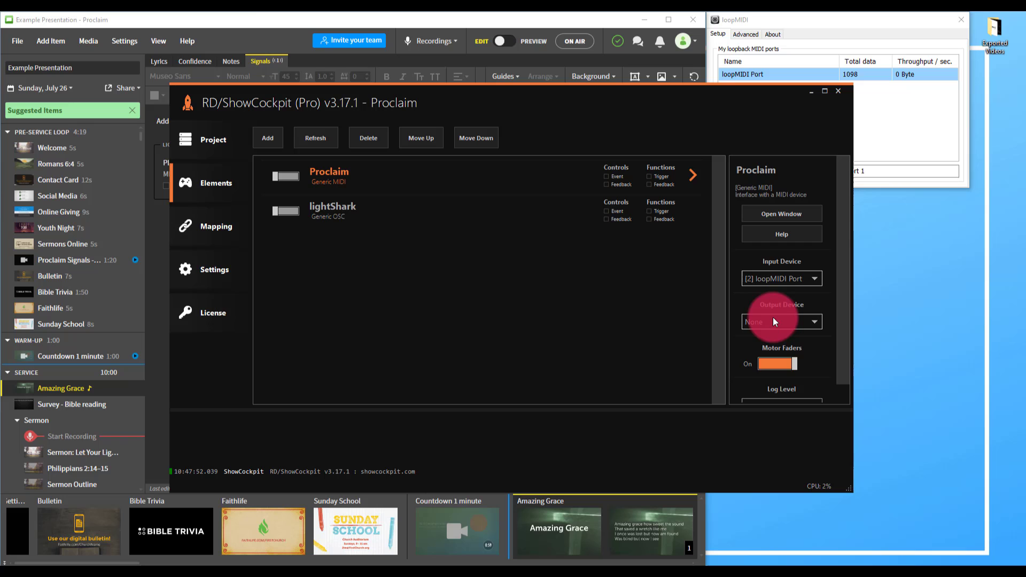
pyautogui.click(782, 360)
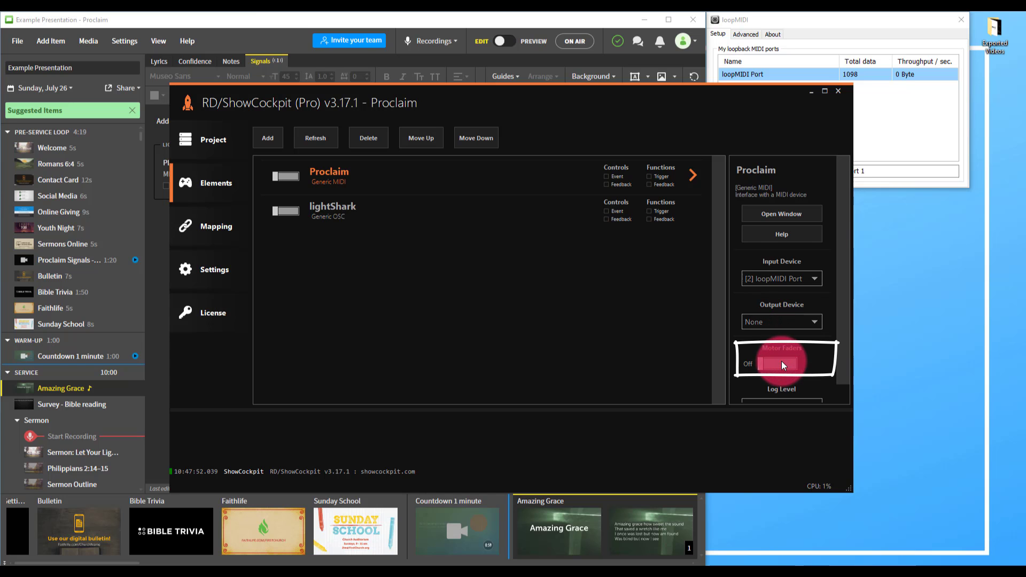
pyautogui.scroll(-1, 782, 366)
pyautogui.click(369, 185)
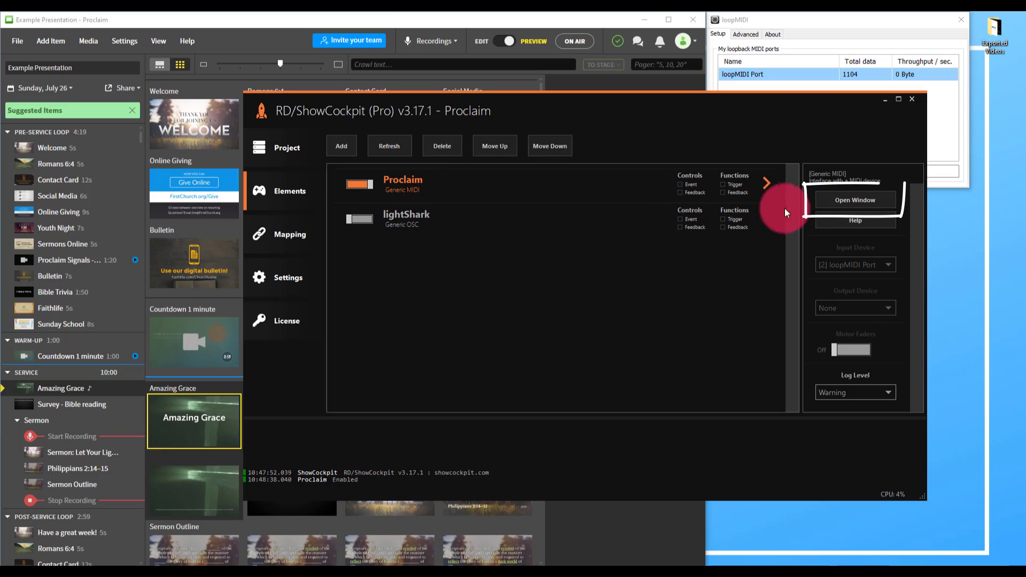
# Open Proclaim's mapping window with Learn enabled on the Buttons table, then bring Proclaim forward.
pyautogui.click(817, 200)
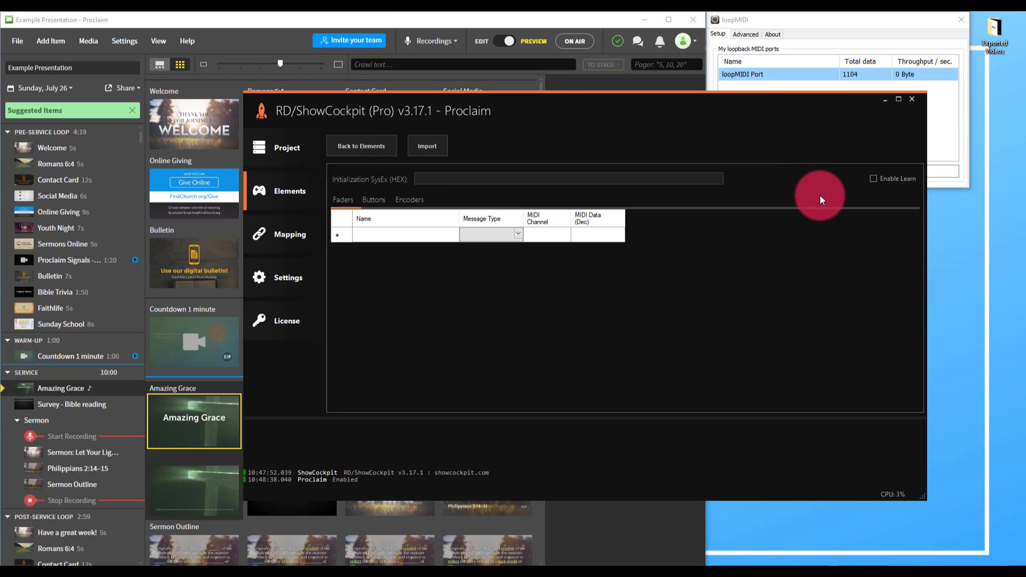
pyautogui.click(875, 182)
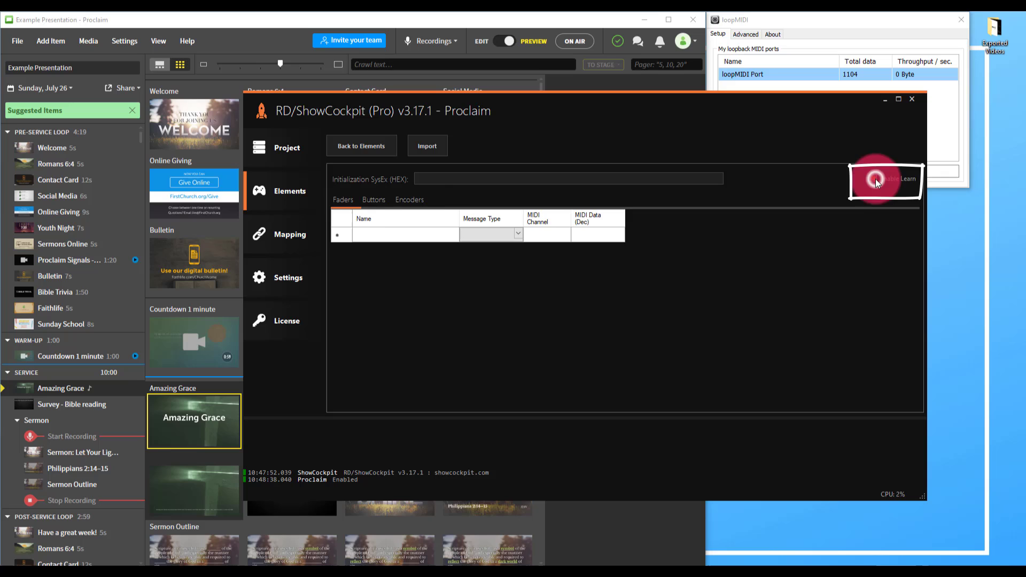
pyautogui.click(366, 199)
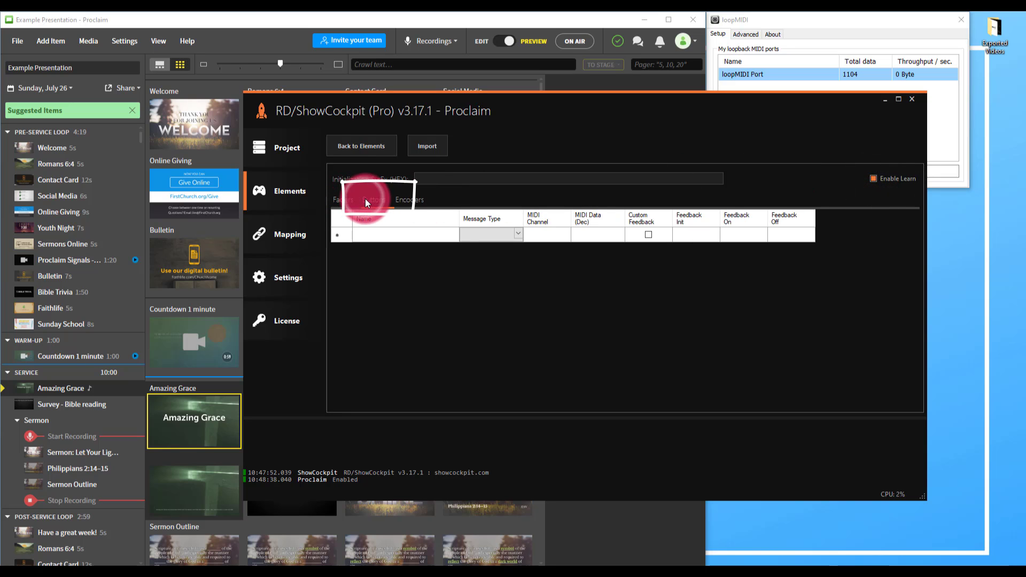
pyautogui.click(273, 37)
pyautogui.click(504, 41)
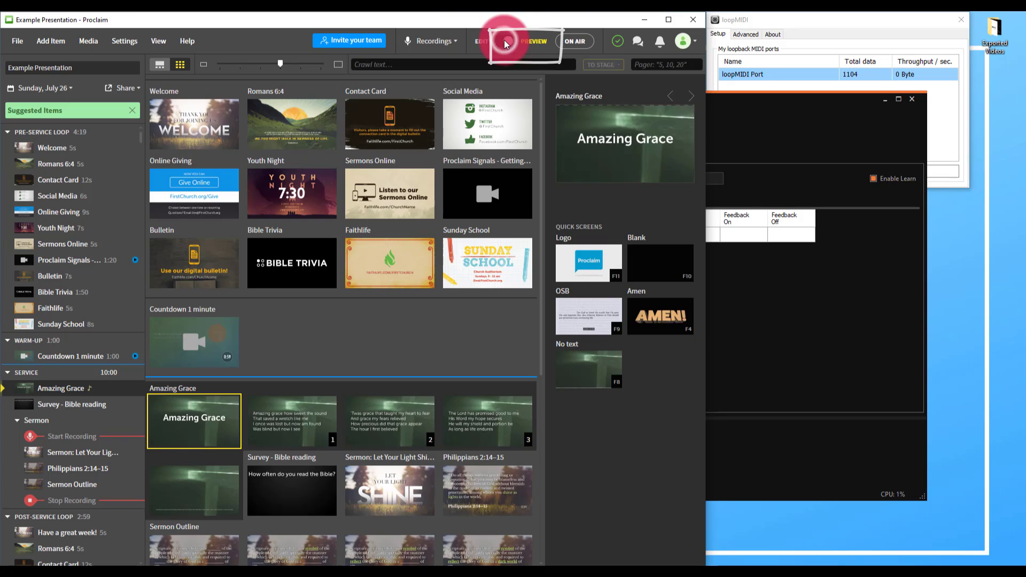
# Fire the Welcome and Amazing Grace slides so ShowCockpit learns Button 01 (note 0) and Button 02 (note 1).
pyautogui.click(196, 123)
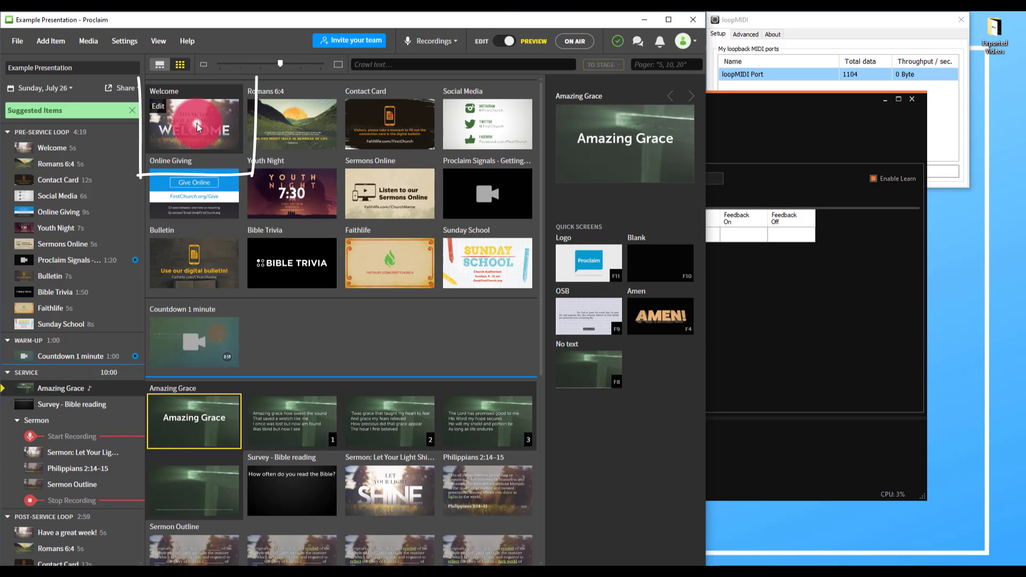
pyautogui.click(192, 416)
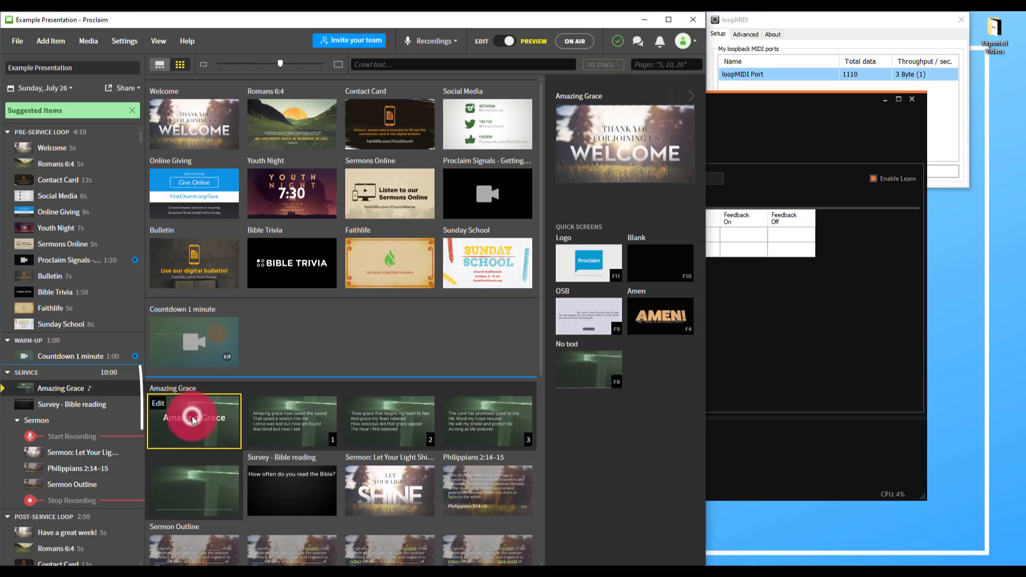
pyautogui.click(772, 318)
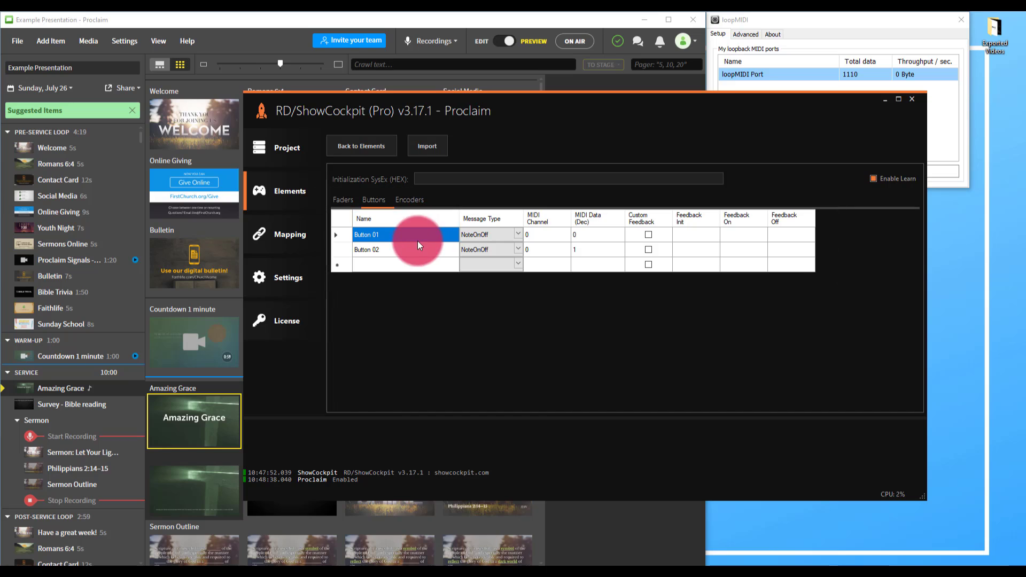
# Rename Button 01 to 'Welcome Slides' and Button 02 to 'Amazing Grace'.
pyautogui.click(400, 223)
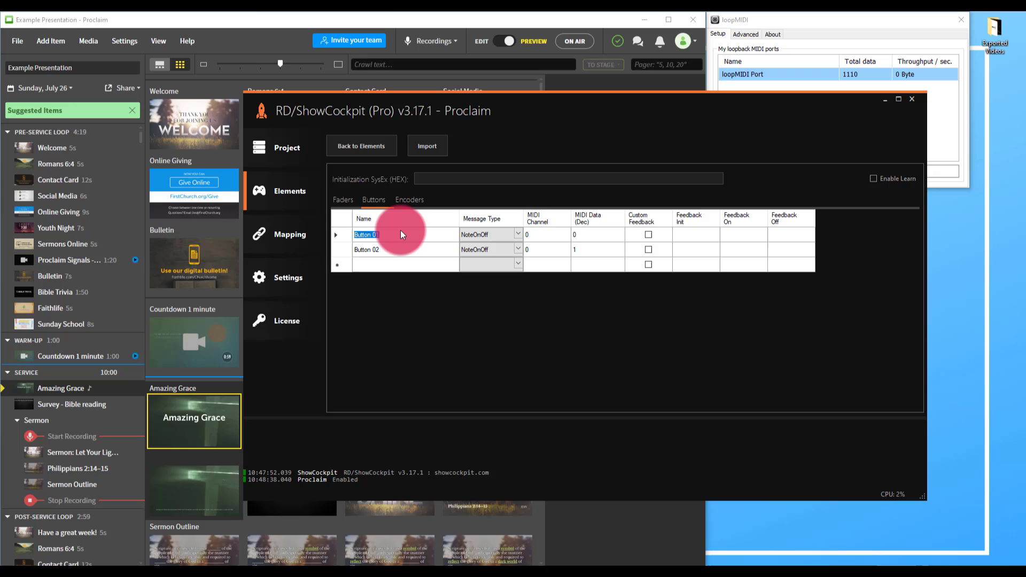
pyautogui.write('We')
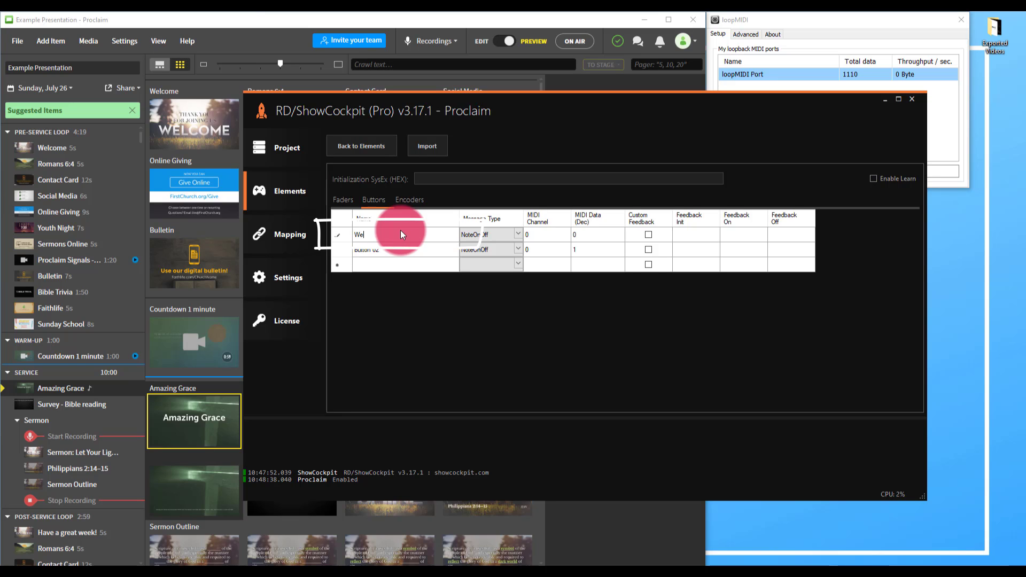
pyautogui.write('lcome Slides')
pyautogui.press('Return')
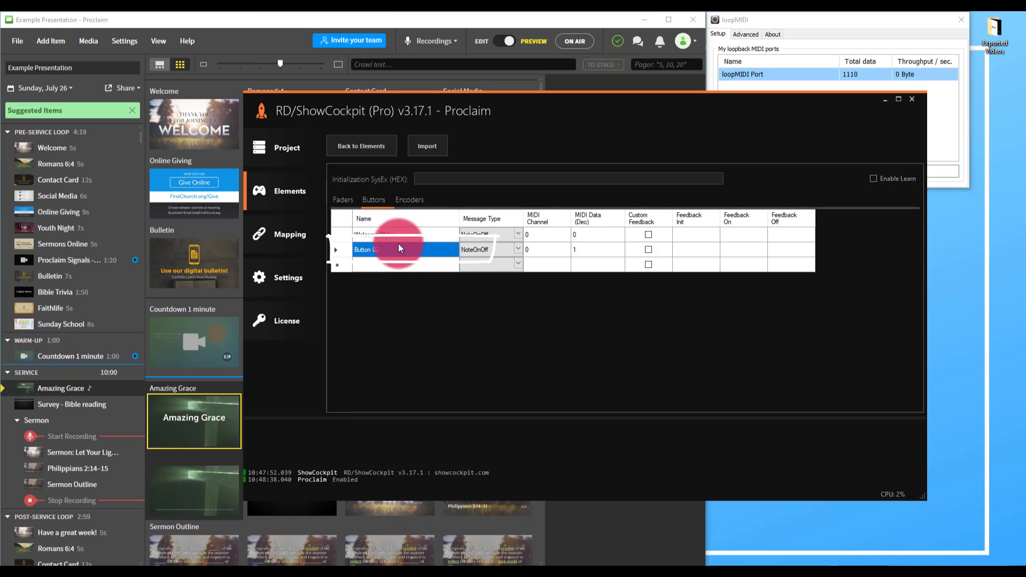
pyautogui.click(399, 243)
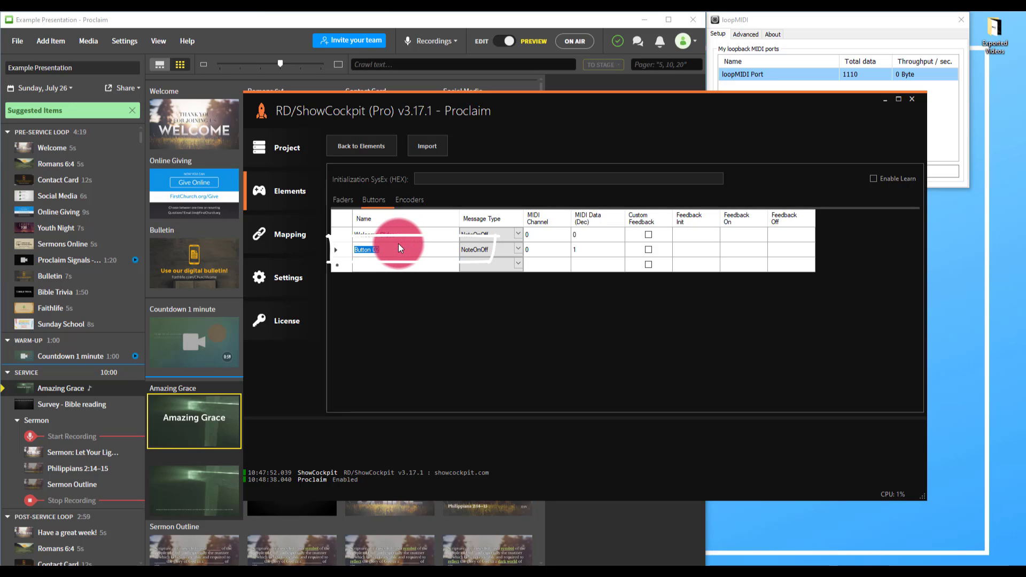
pyautogui.write('Amazing G')
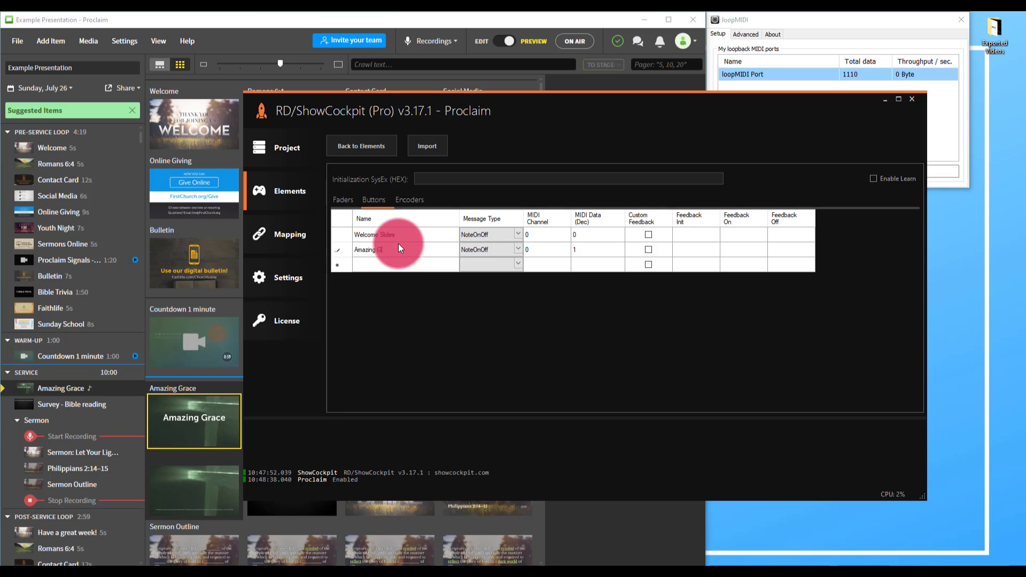
pyautogui.write('race')
pyautogui.press('Return')
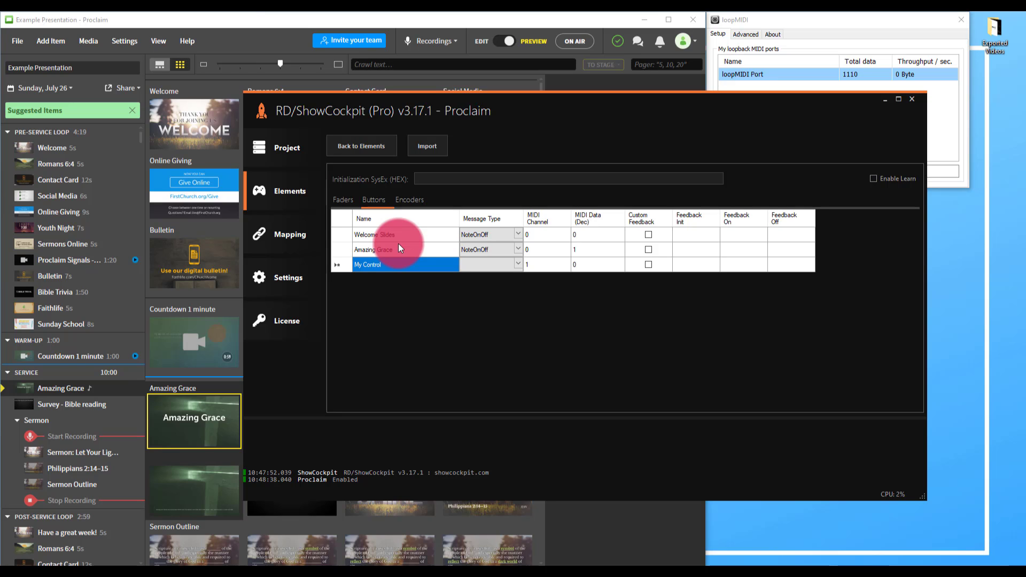
# Set the lightShark element to IP 192.168.0.202, outgoing port 8000 and incoming port 9000.
pyautogui.click(370, 151)
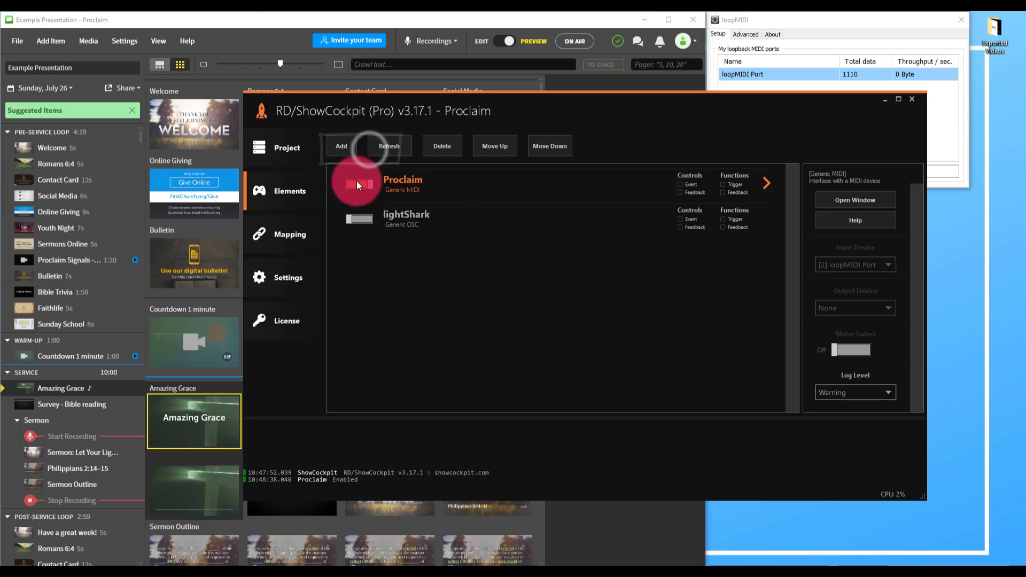
pyautogui.click(440, 217)
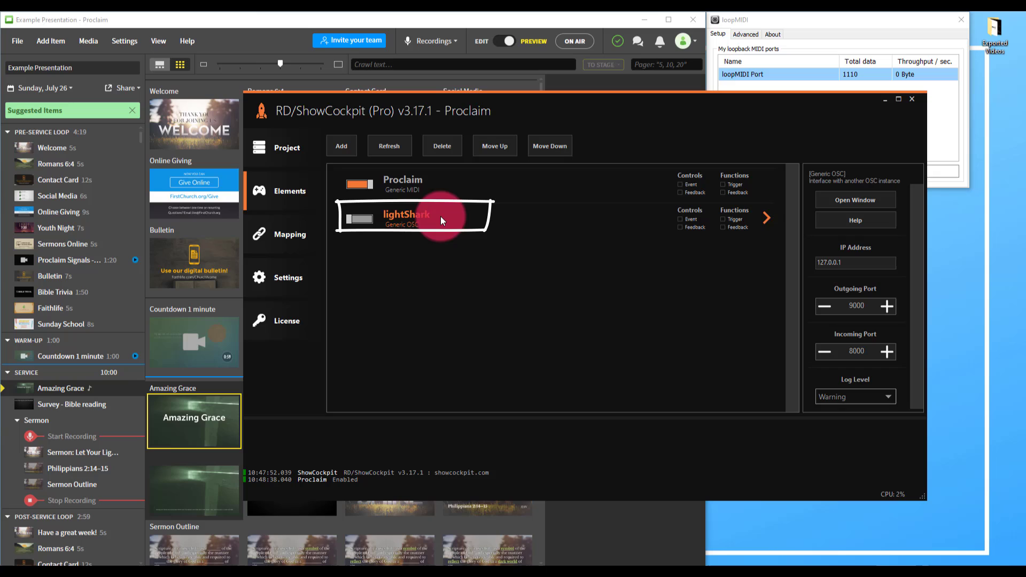
pyautogui.click(856, 262)
pyautogui.write('192.1')
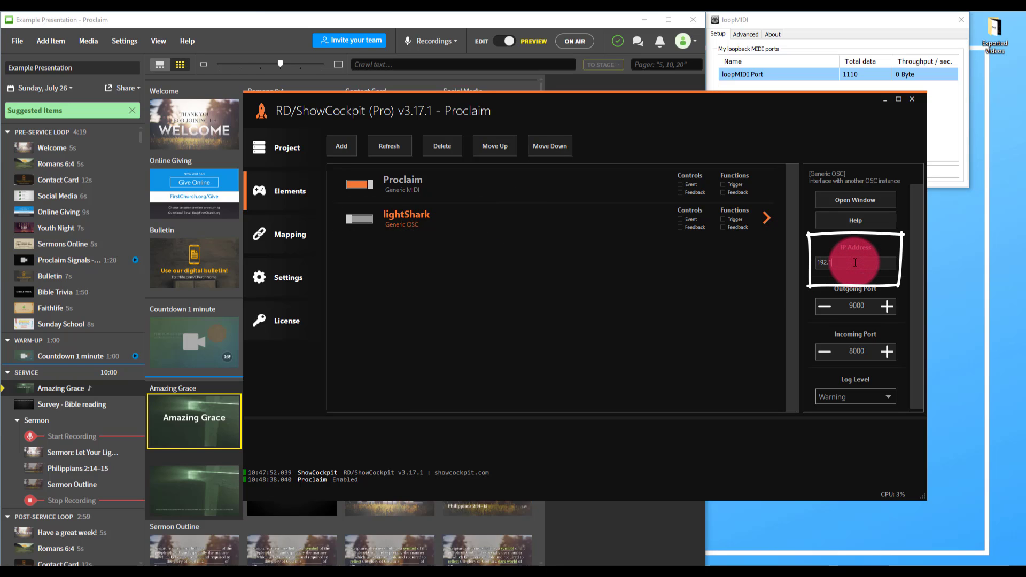
pyautogui.write('68.2')
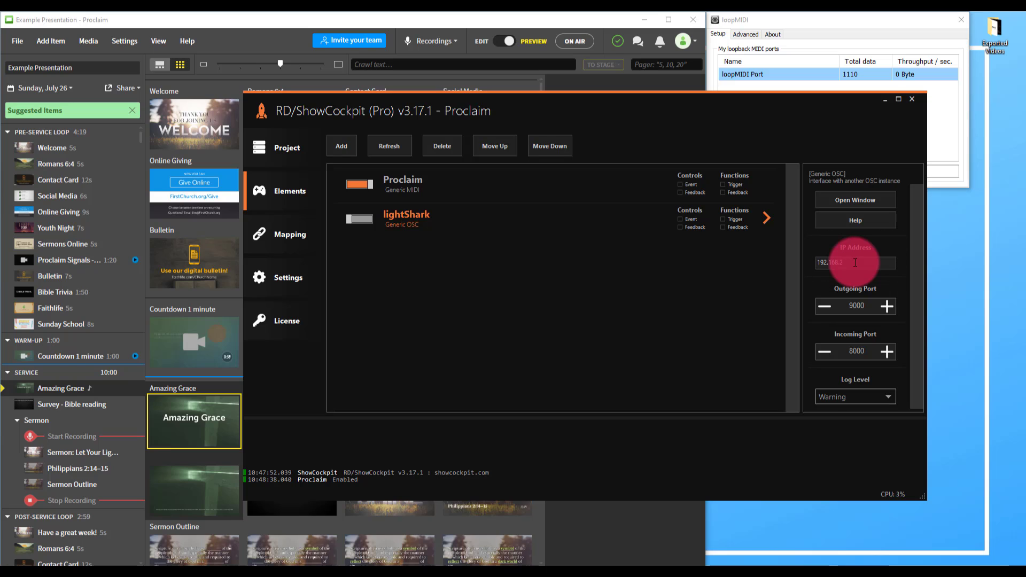
pyautogui.write('.202')
pyautogui.click(849, 305)
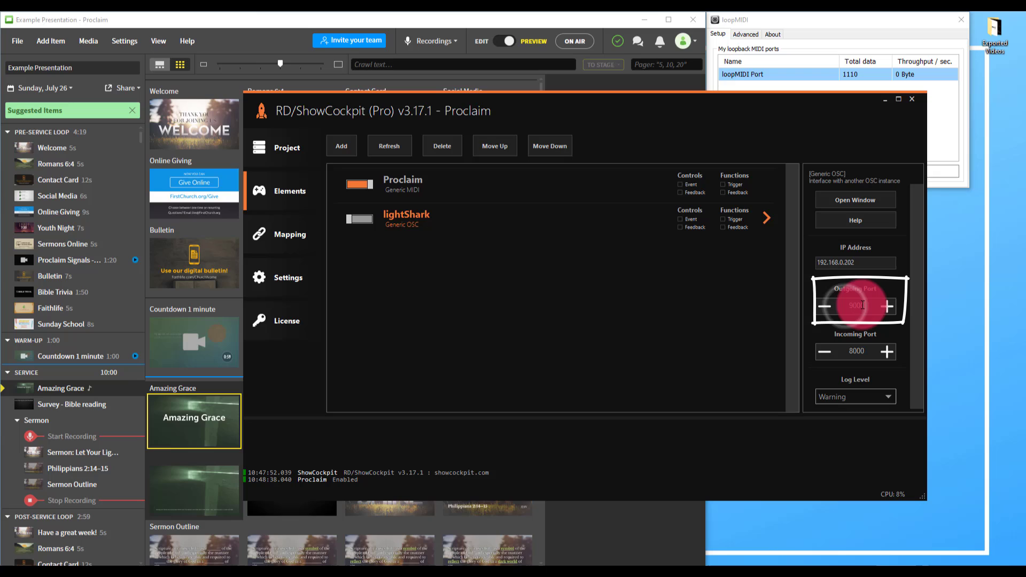
pyautogui.doubleClick(862, 305)
pyautogui.write('8000')
pyautogui.click(852, 334)
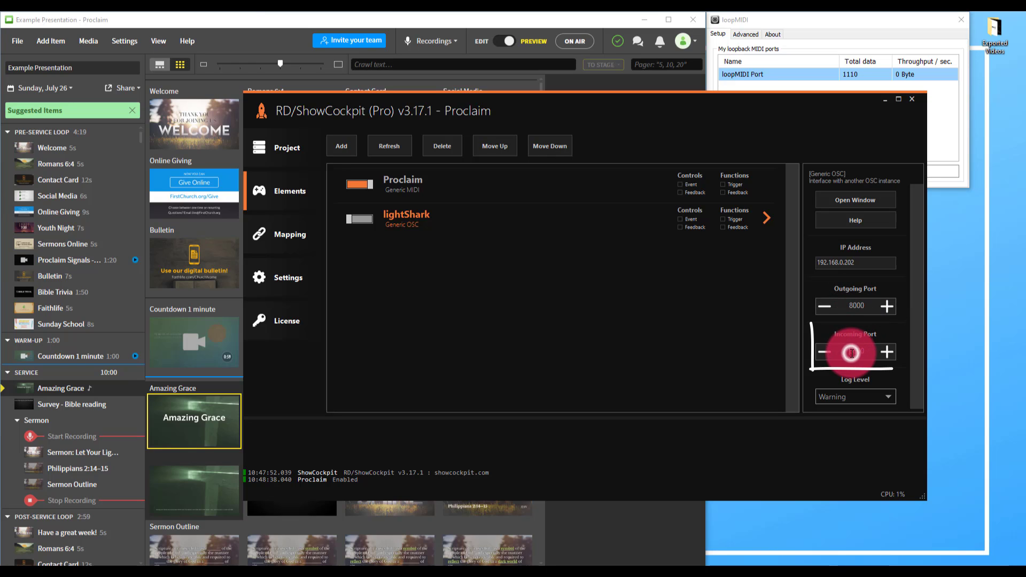
pyautogui.click(835, 323)
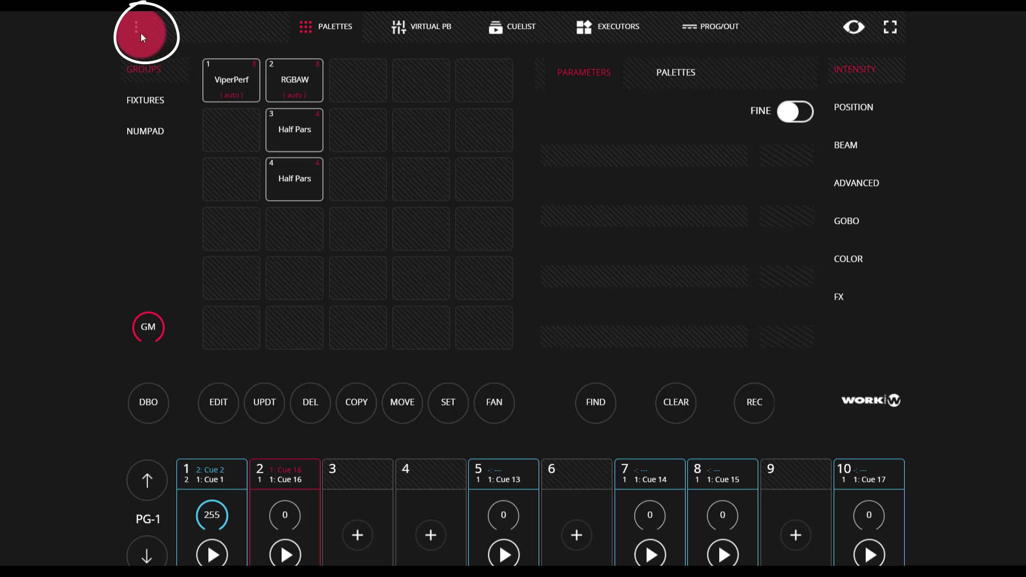
pyautogui.click(140, 33)
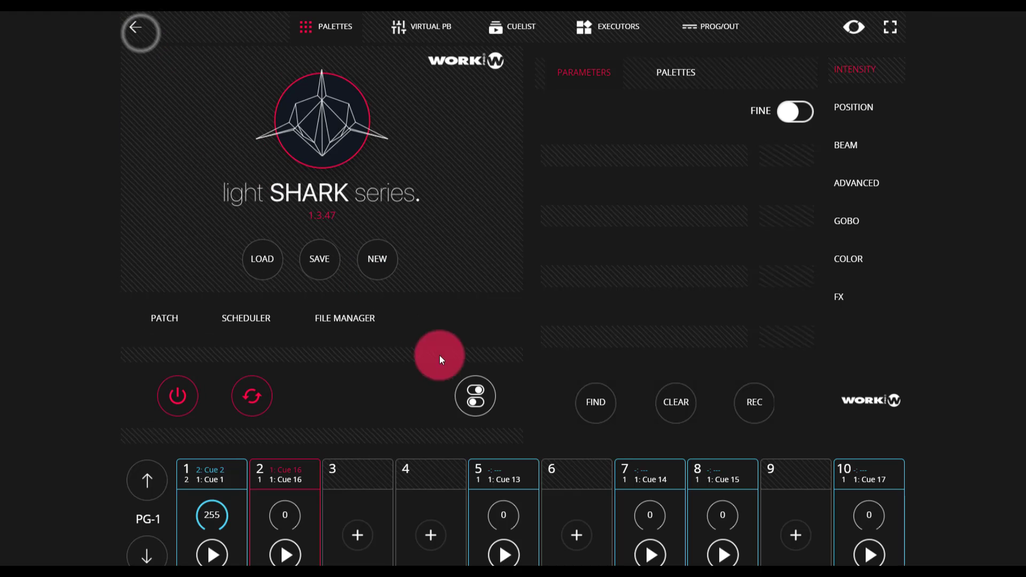
pyautogui.click(470, 405)
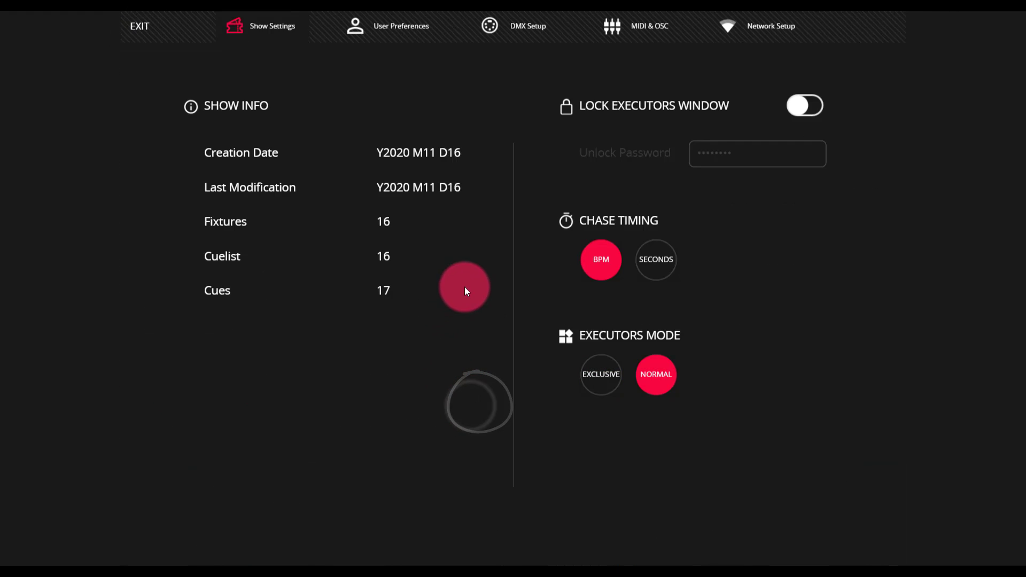
pyautogui.click(608, 21)
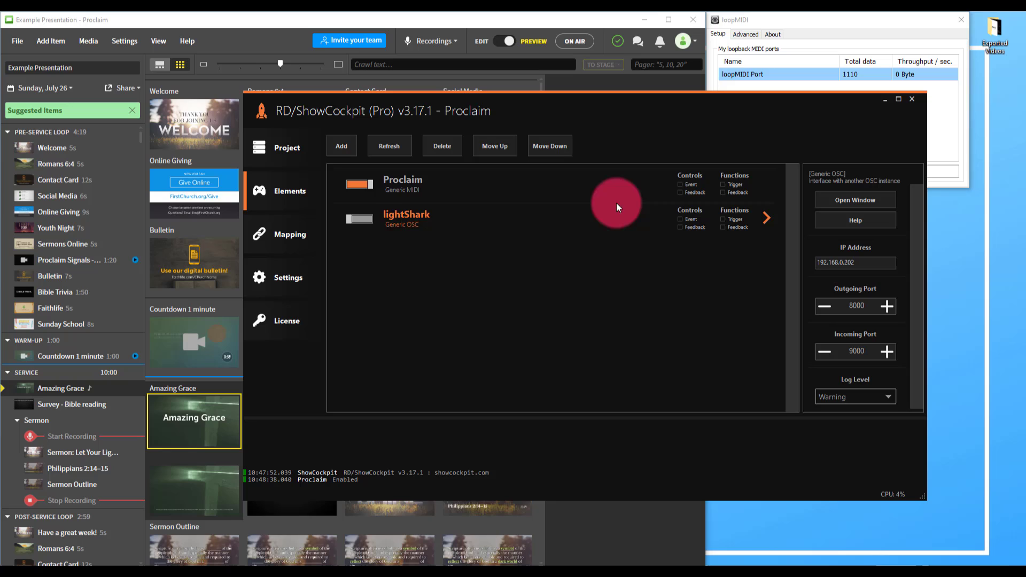
# Enable the lightShark element and open its OSC output functions list.
pyautogui.click(361, 219)
pyautogui.click(473, 191)
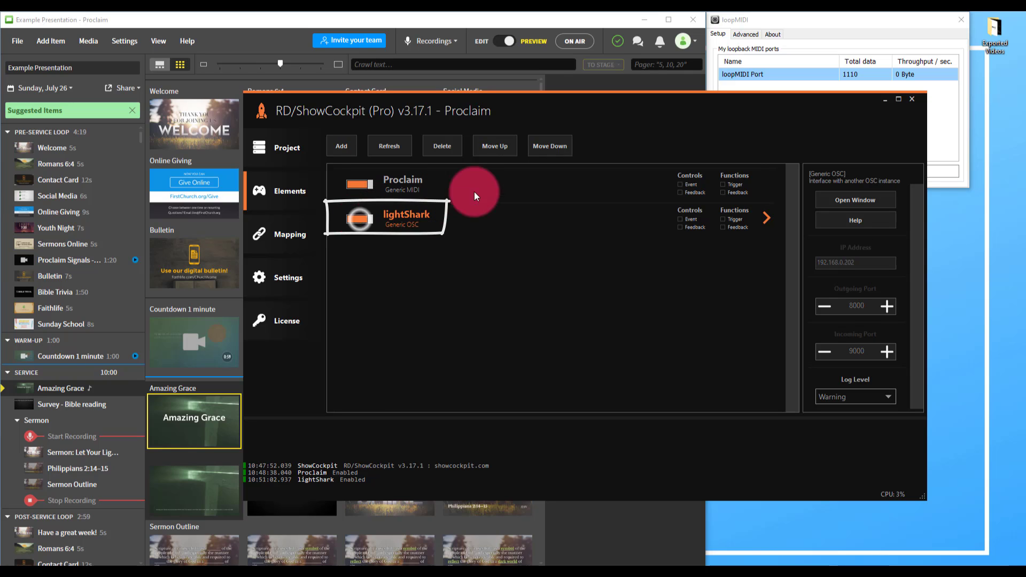
pyautogui.click(846, 202)
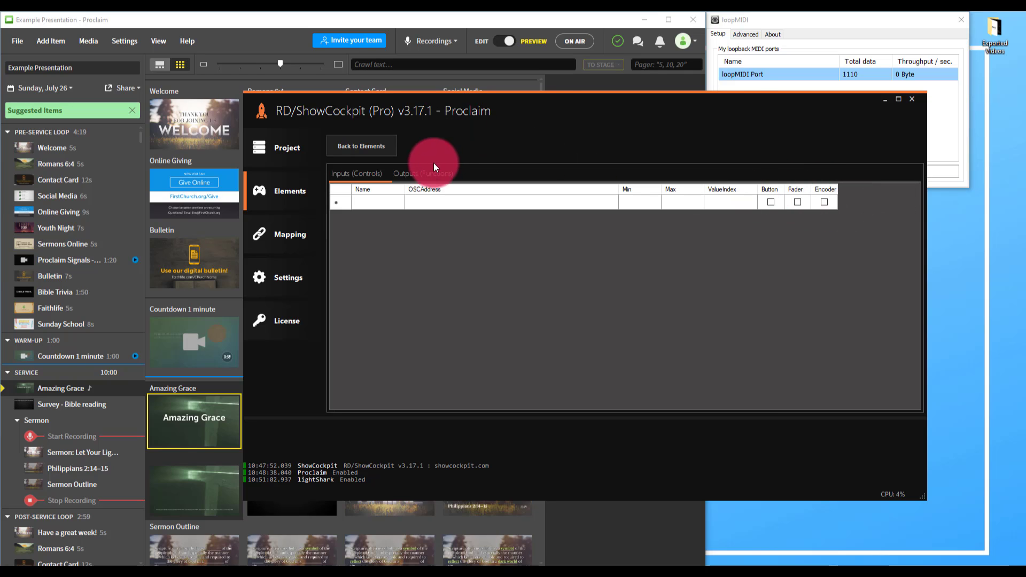
pyautogui.click(431, 173)
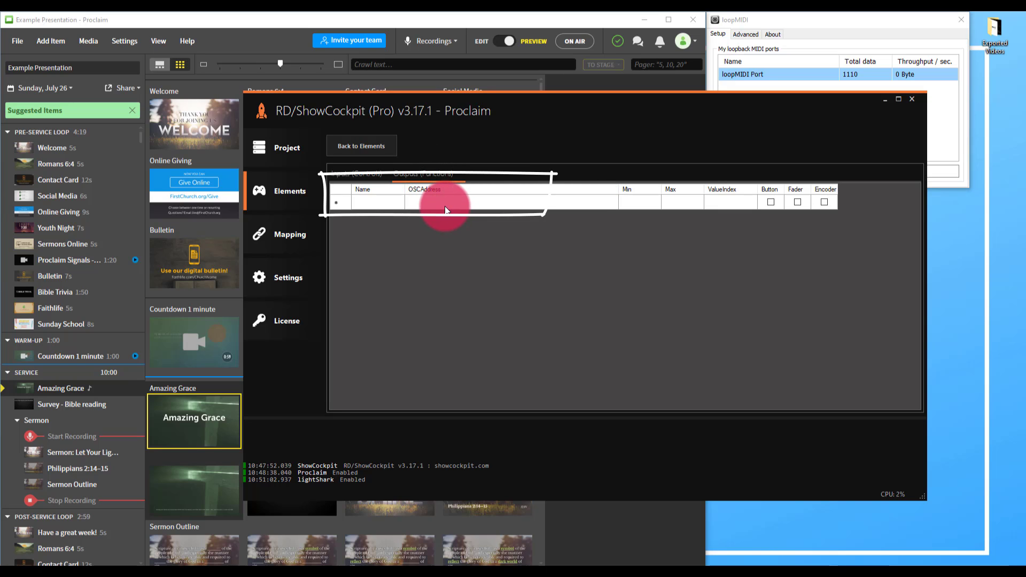
# Add output 'Playback 1' at /LS/Go/PB/1 with Max 0 as a button, then add another row.
pyautogui.click(377, 203)
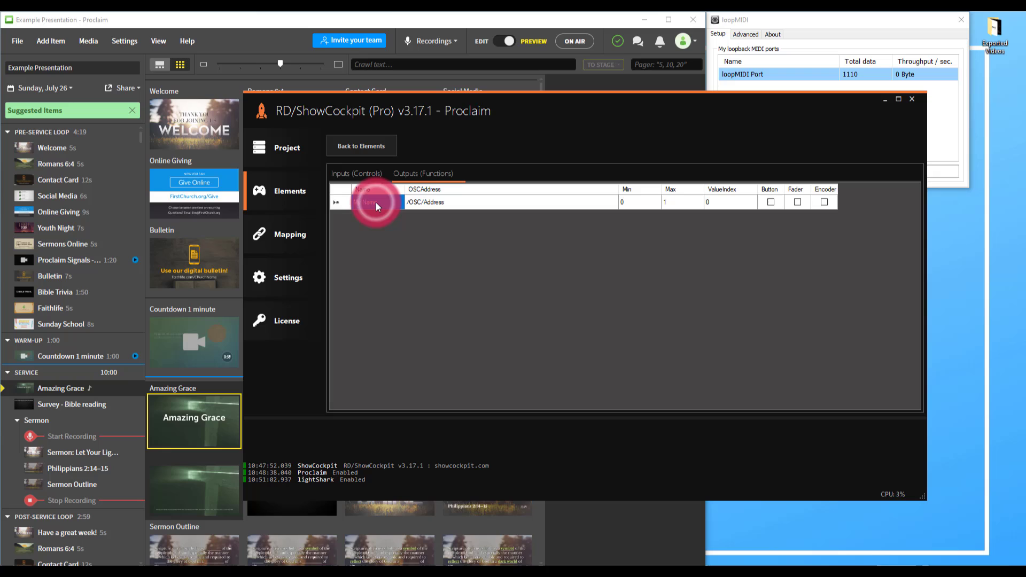
pyautogui.write('Playback 1')
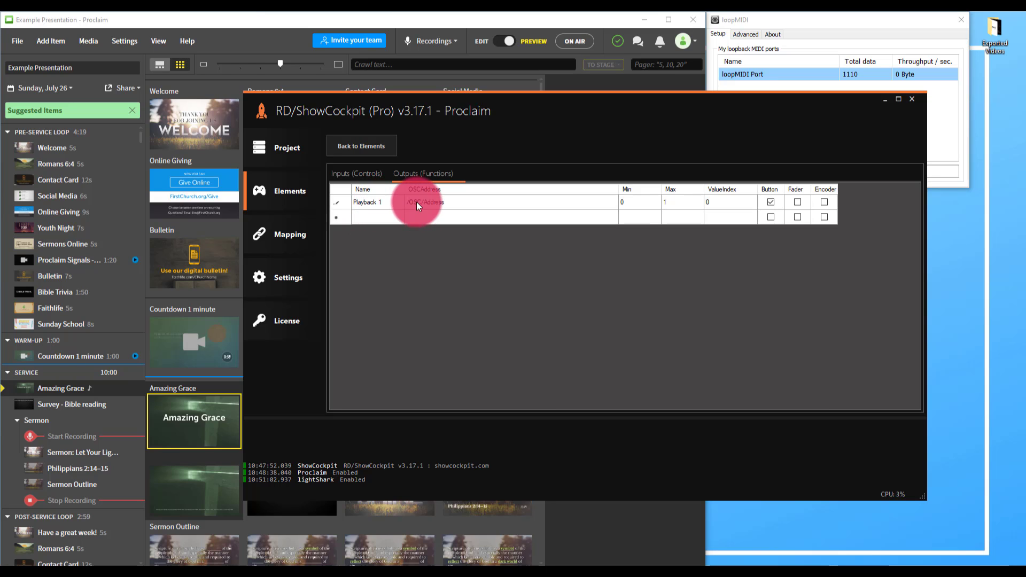
pyautogui.click(416, 202)
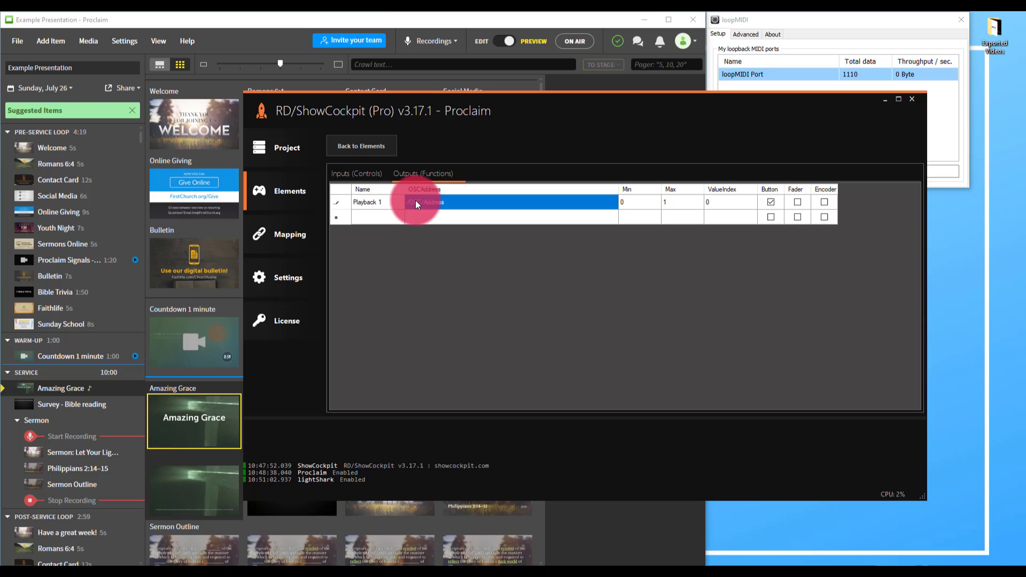
pyautogui.write('/')
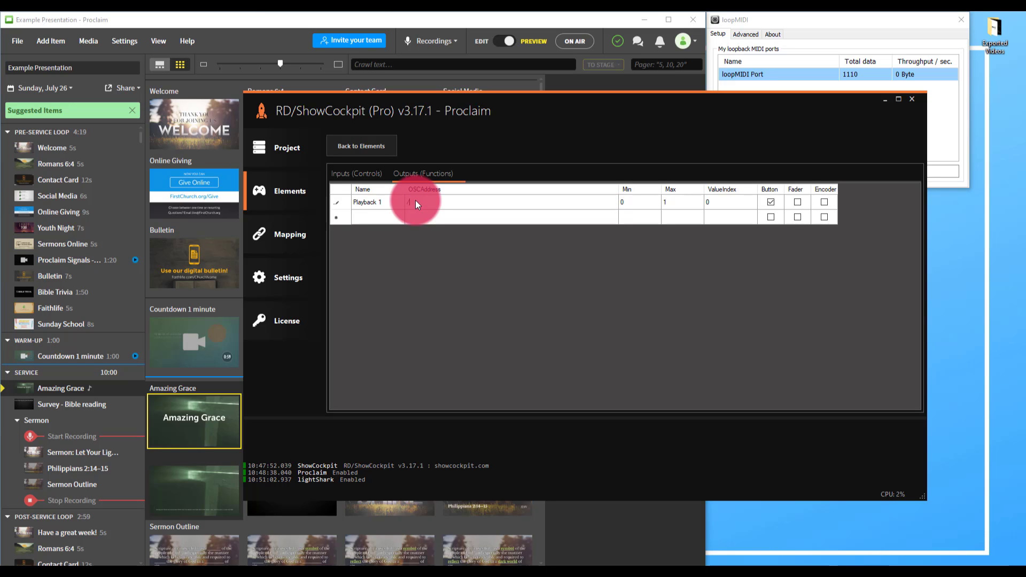
pyautogui.write('LS/Go/PB/1')
pyautogui.click(415, 199)
pyautogui.press('Tab')
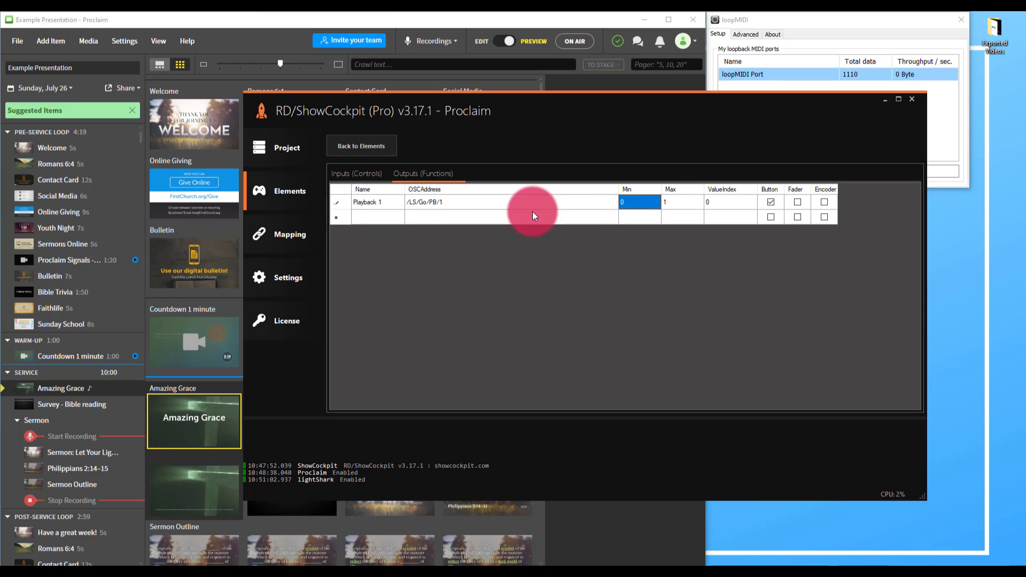
pyautogui.press('Tab')
pyautogui.write('0')
pyautogui.press('Tab')
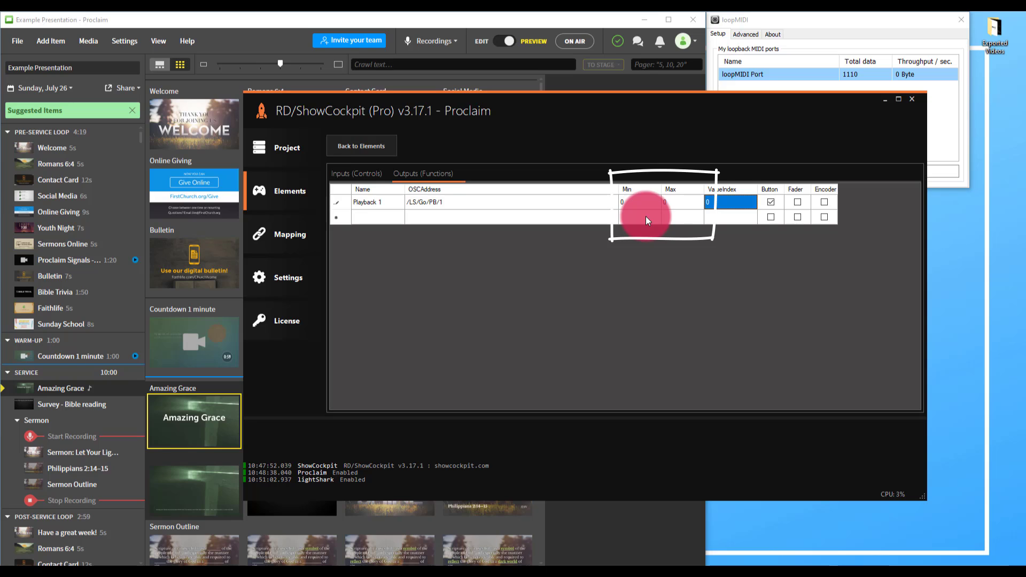
pyautogui.click(771, 202)
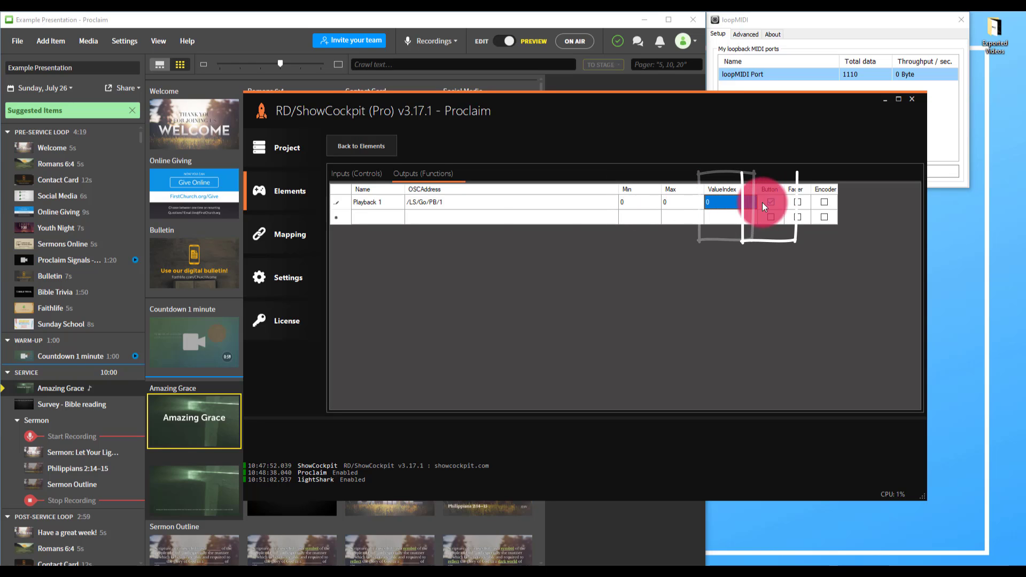
pyautogui.click(492, 218)
# Set the second output function's OSC address to /LS/Go/PB/2 with Max 0, then go back to Elements.
pyautogui.click(485, 220)
pyautogui.write('/LS/Go/PB/1')
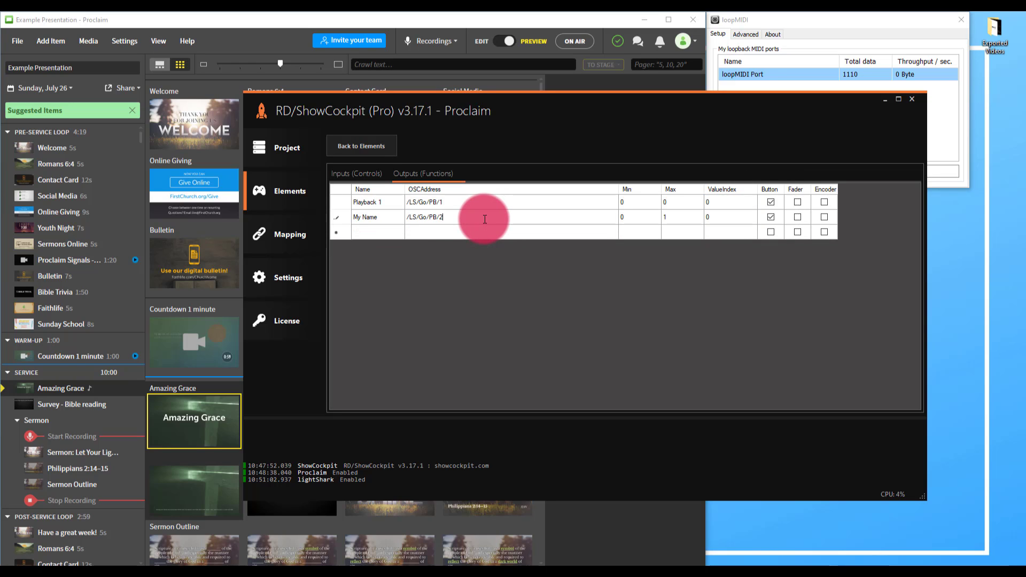
pyautogui.press('Tab')
pyautogui.press('Tab')
pyautogui.write('0')
pyautogui.press('Tab')
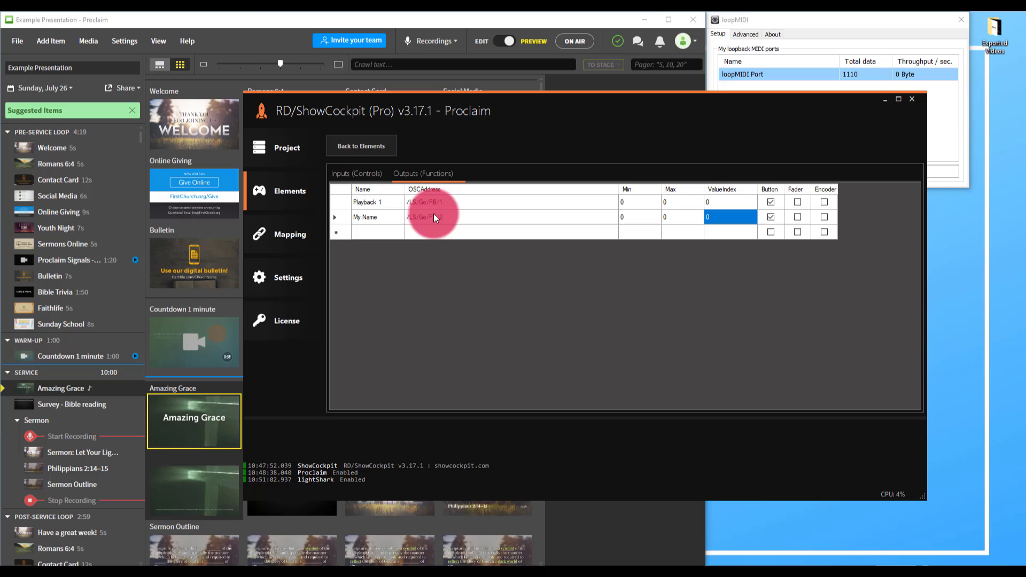
pyautogui.click(386, 154)
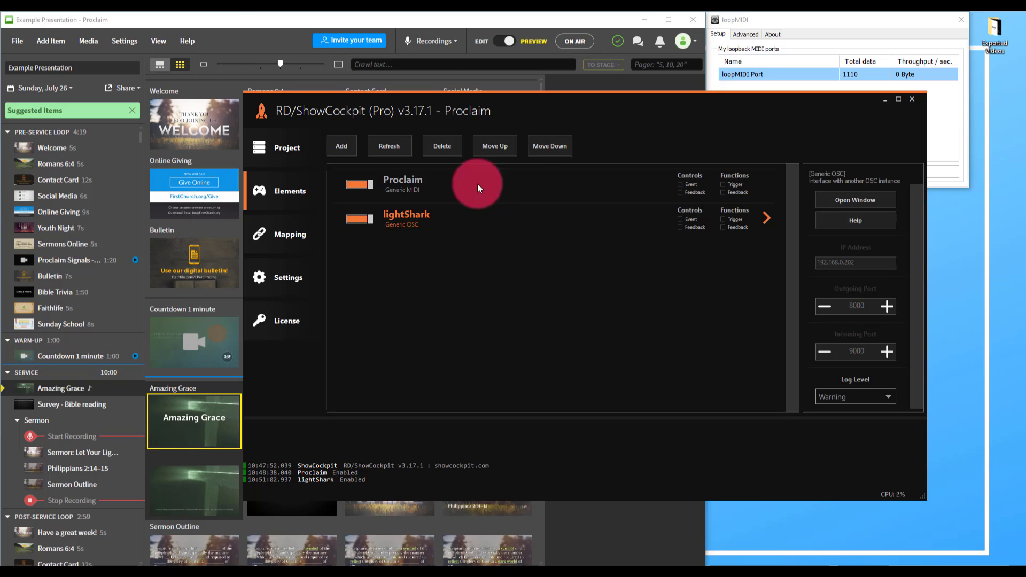
# Move ShowCockpit aside, put Proclaim's Welcome slide live as a MIDI test, and refocus ShowCockpit.
pyautogui.click(190, 142)
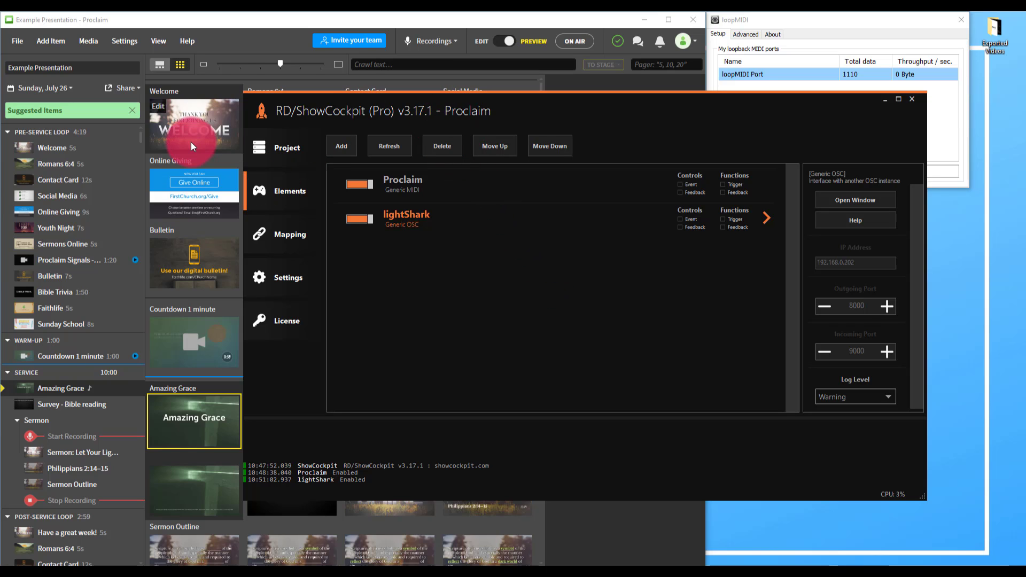
pyautogui.moveTo(293, 110); pyautogui.dragTo(347, 160)
pyautogui.click(269, 140)
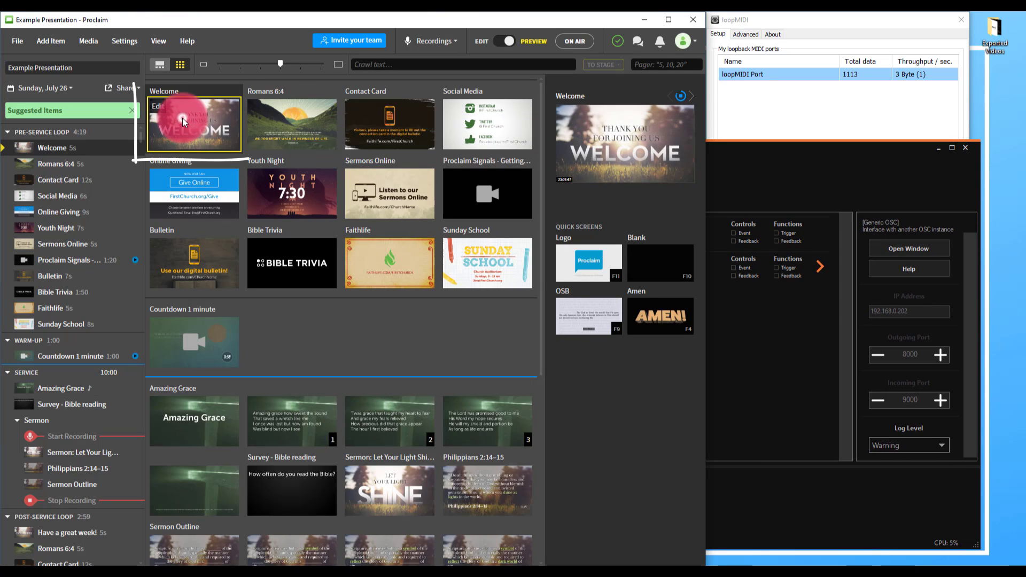
pyautogui.click(594, 284)
pyautogui.click(733, 200)
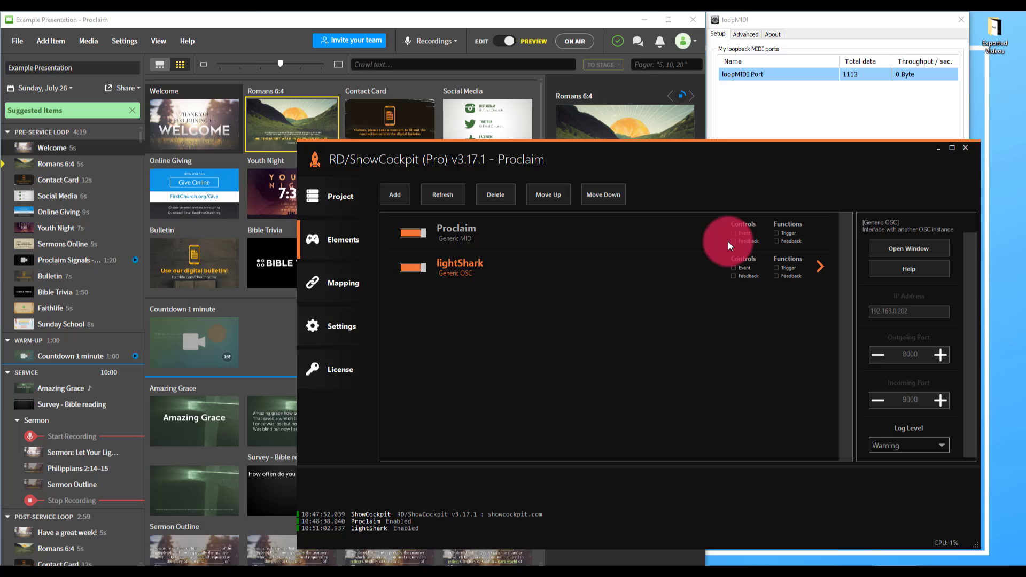
# Open the Mapping page and pick lightShark as the function source.
pyautogui.click(506, 239)
pyautogui.click(348, 287)
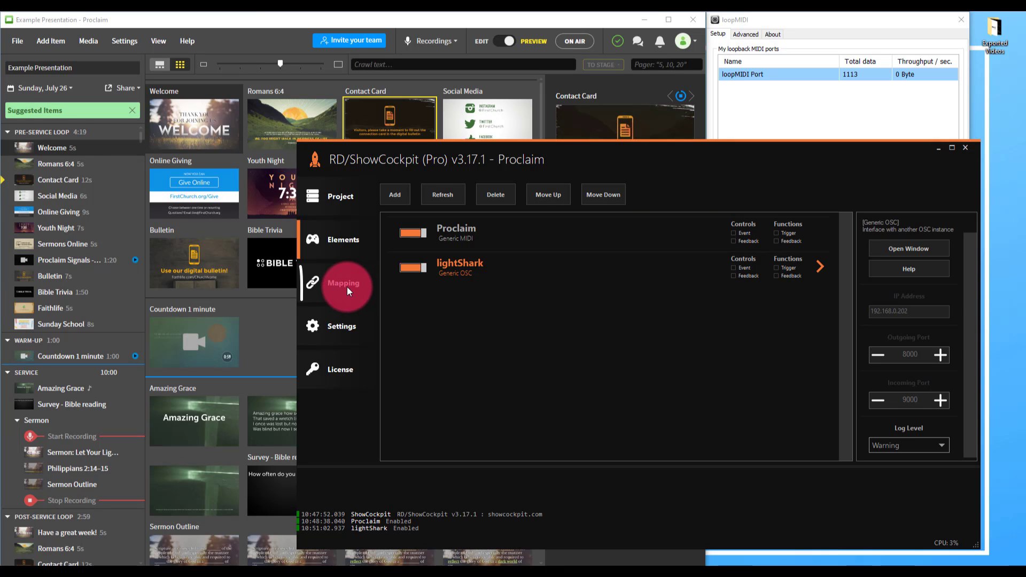
pyautogui.click(431, 254)
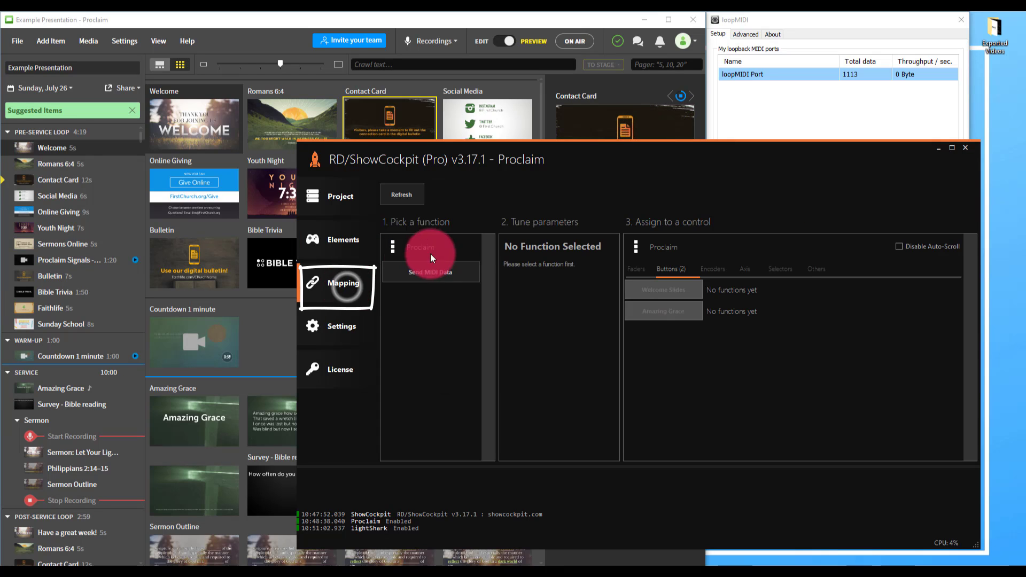
pyautogui.click(393, 245)
pyautogui.click(420, 283)
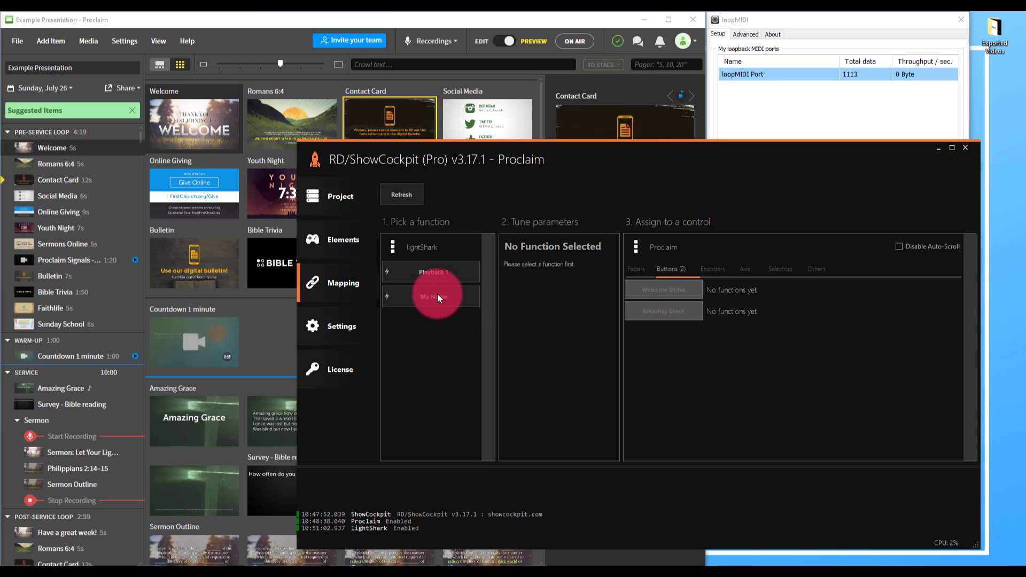
# Assign Playback 1 to the Welcome Slides button and My Name to Amazing Grace.
pyautogui.click(459, 298)
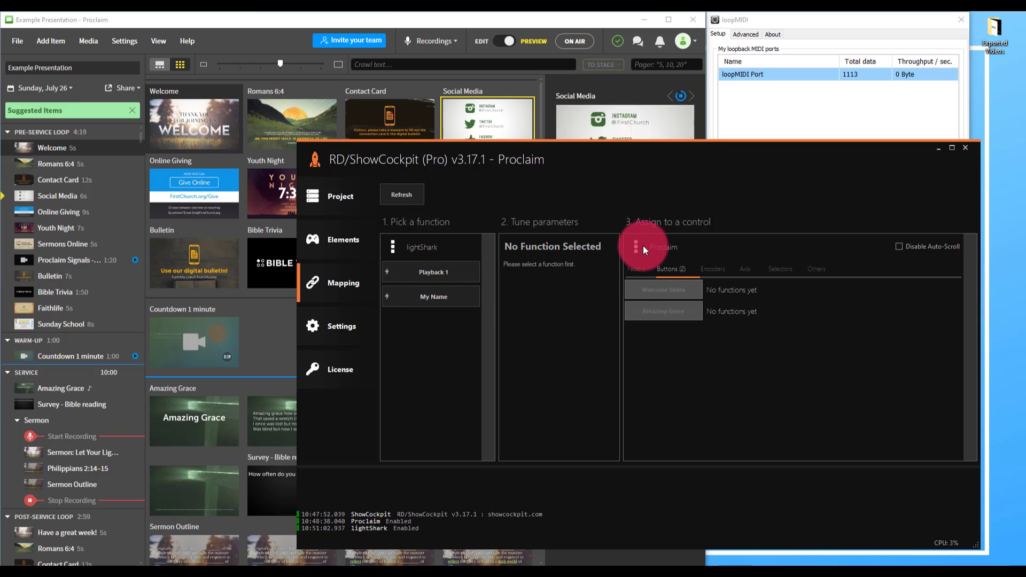
pyautogui.click(422, 274)
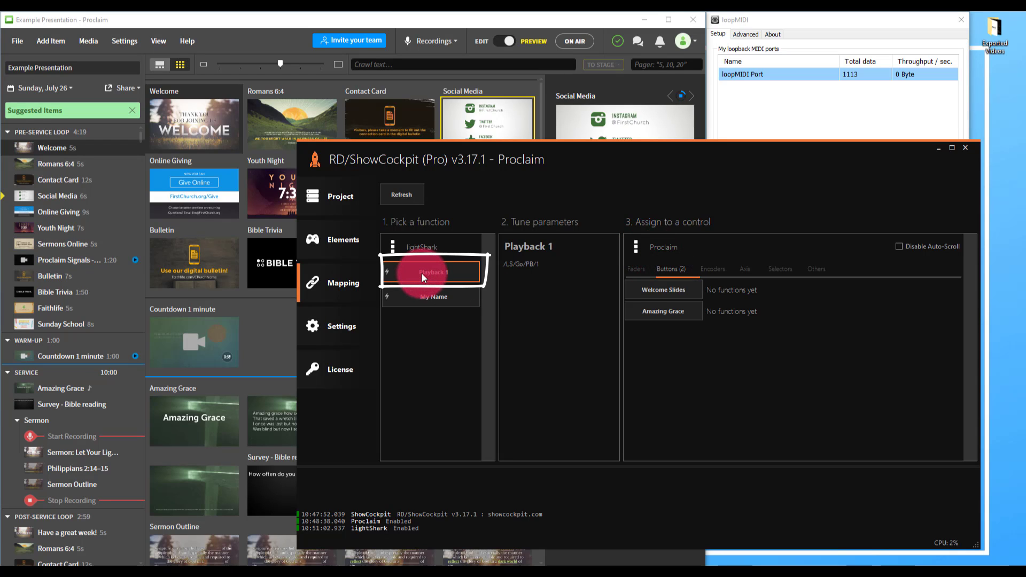
pyautogui.click(659, 289)
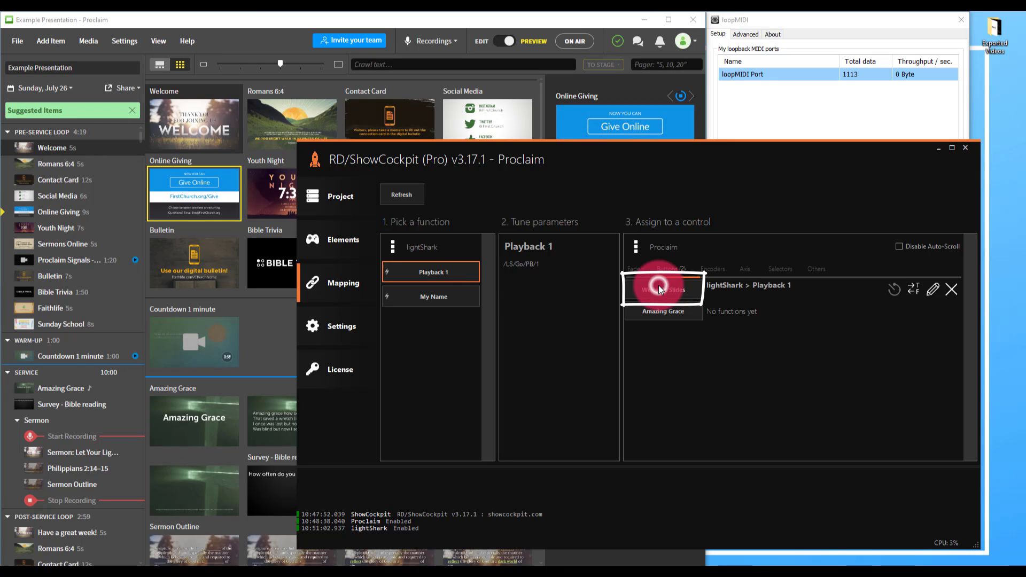
pyautogui.click(430, 297)
pyautogui.click(648, 310)
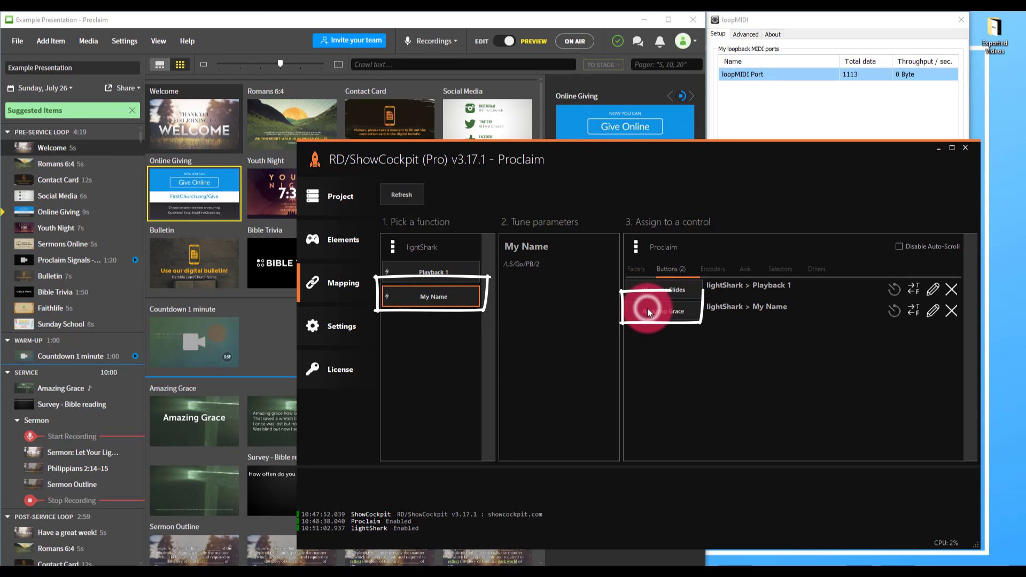
# Back in Elements, switch Proclaim from Online Giving to Welcome live to fire Playback 1.
pyautogui.click(347, 238)
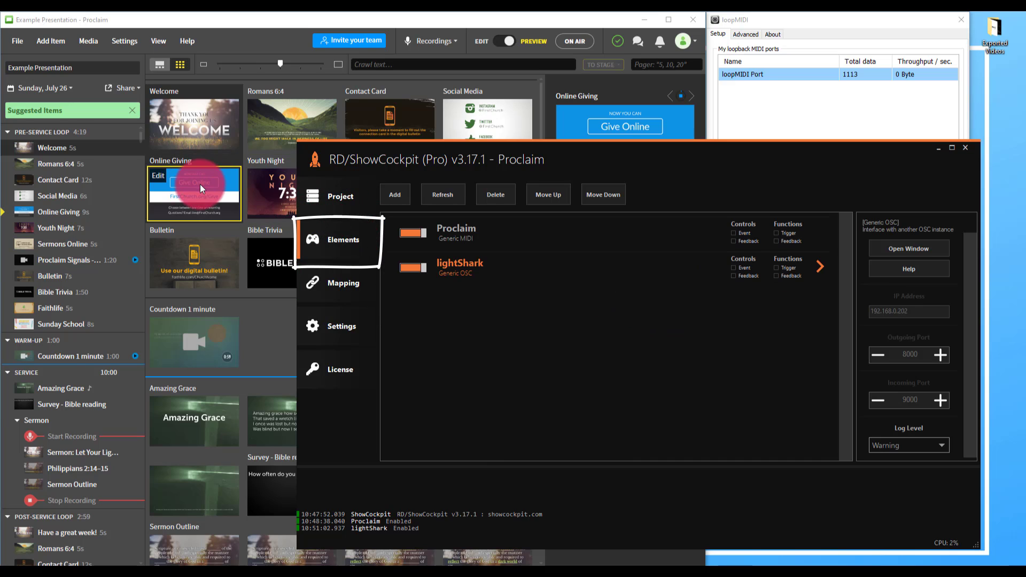
pyautogui.click(204, 147)
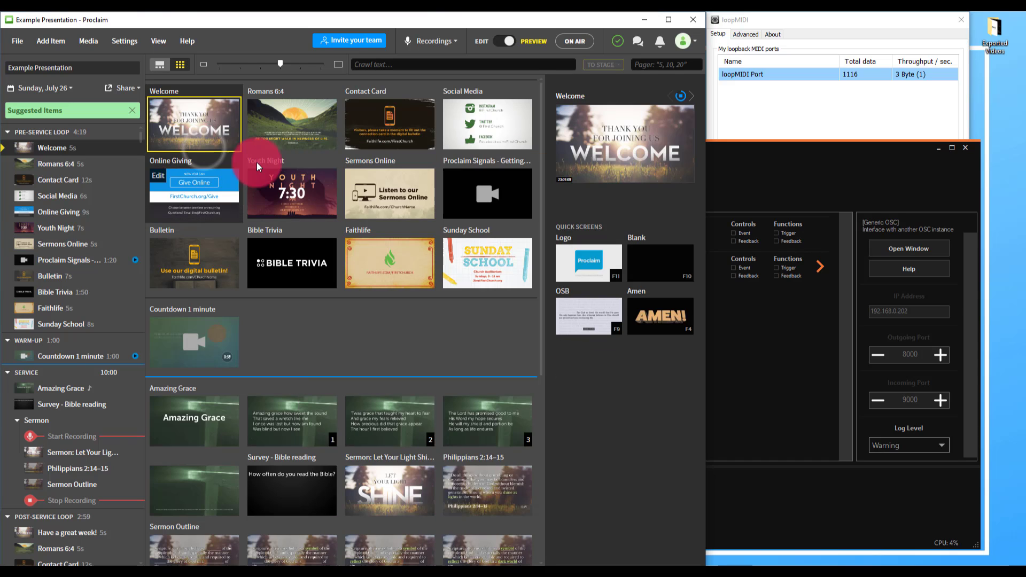
pyautogui.click(187, 199)
pyautogui.click(192, 140)
pyautogui.click(770, 228)
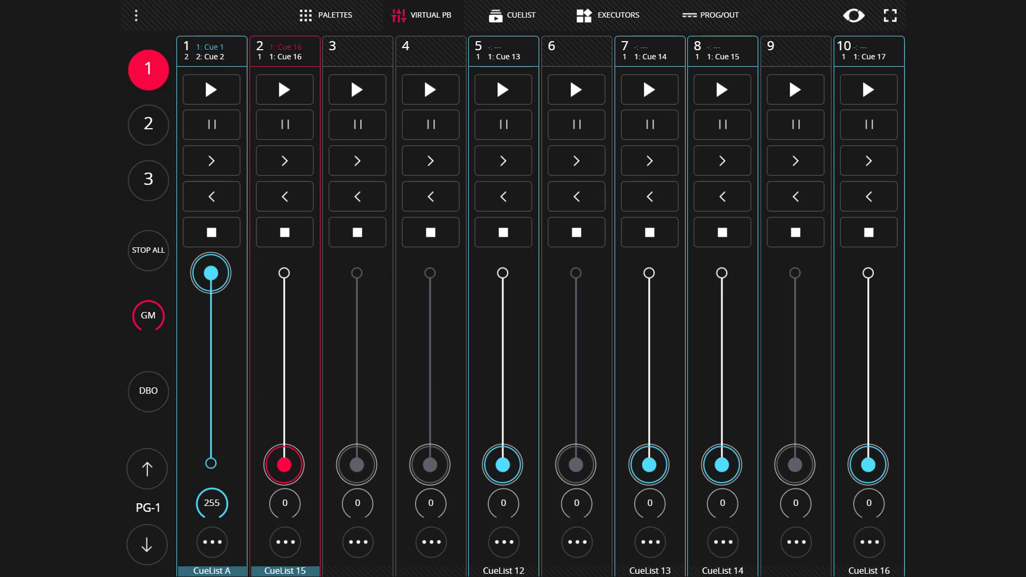
# On the CUELIST page, reset CueList A to Cue 1, then activate Cue 16 of CueList 15.
pyautogui.click(473, 169)
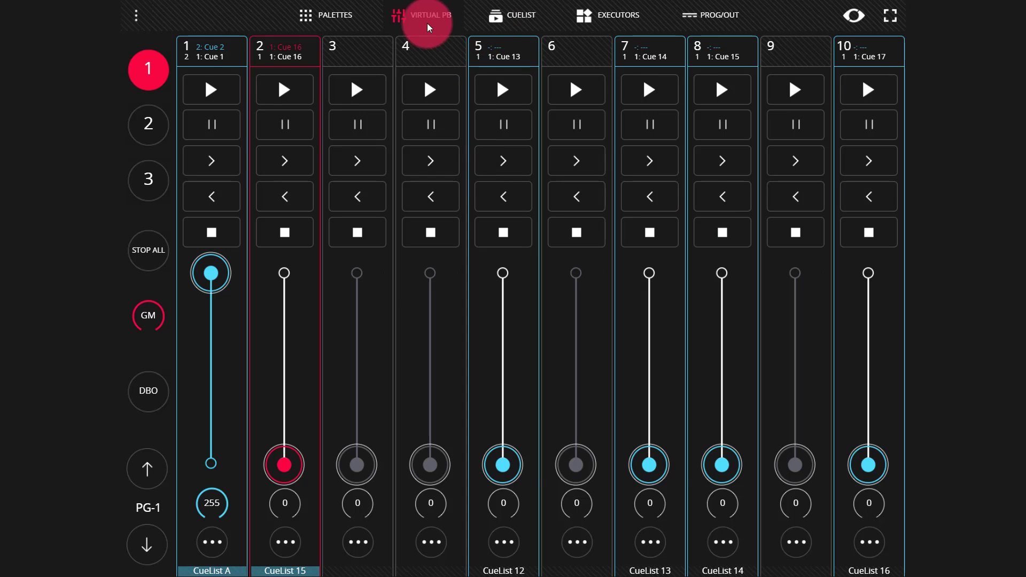
pyautogui.click(188, 55)
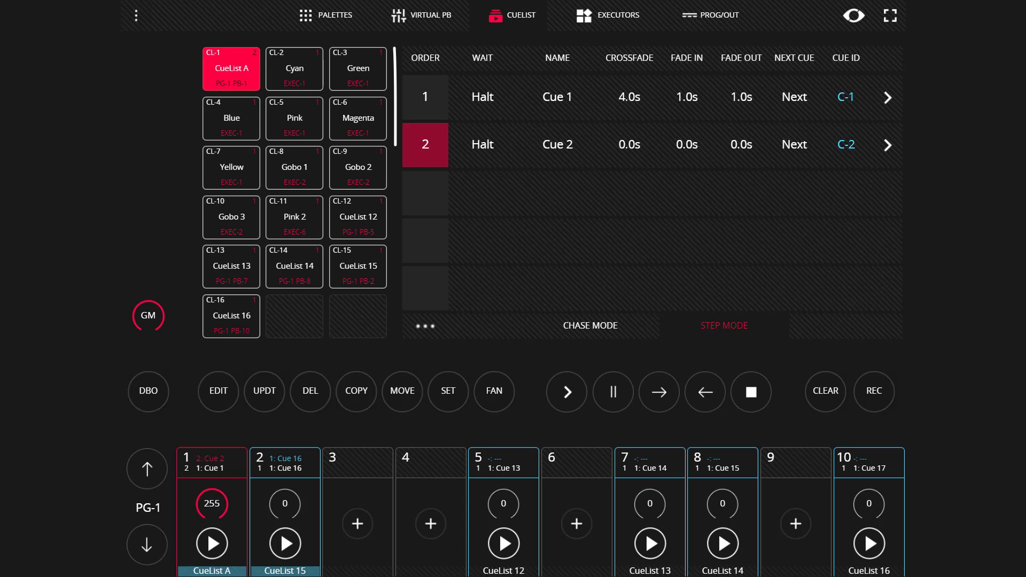
pyautogui.click(425, 96)
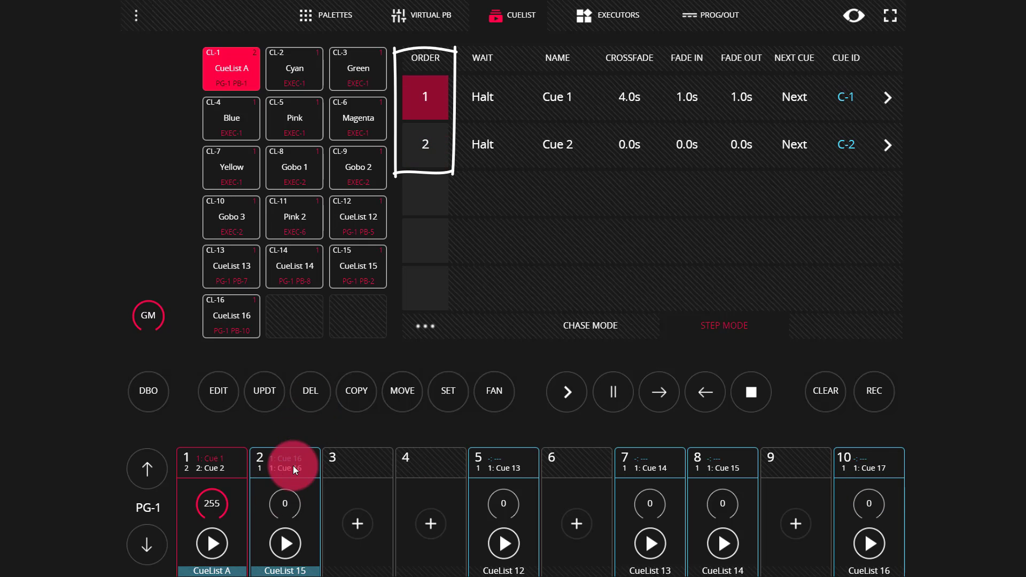
pyautogui.click(288, 464)
pyautogui.click(426, 96)
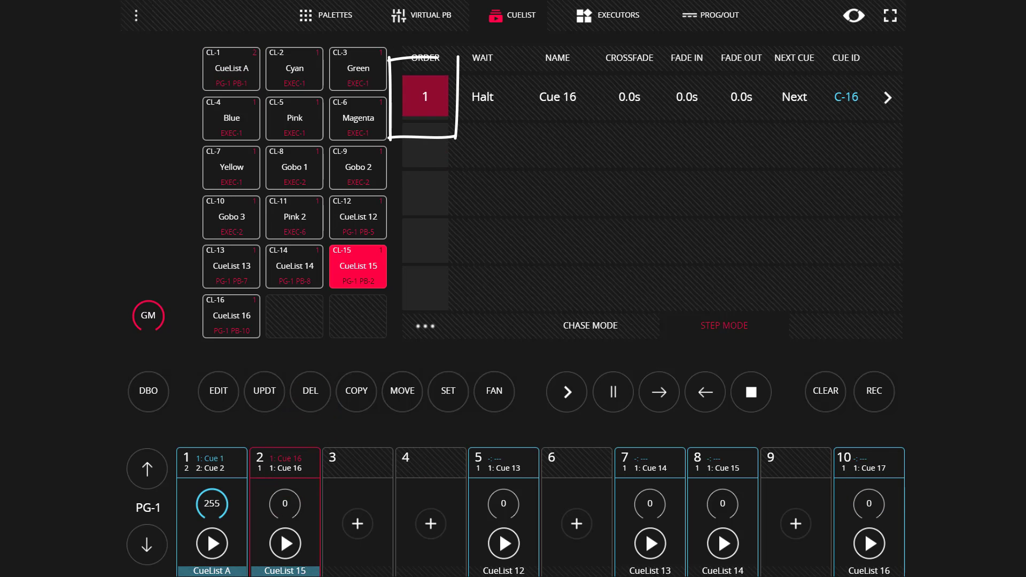